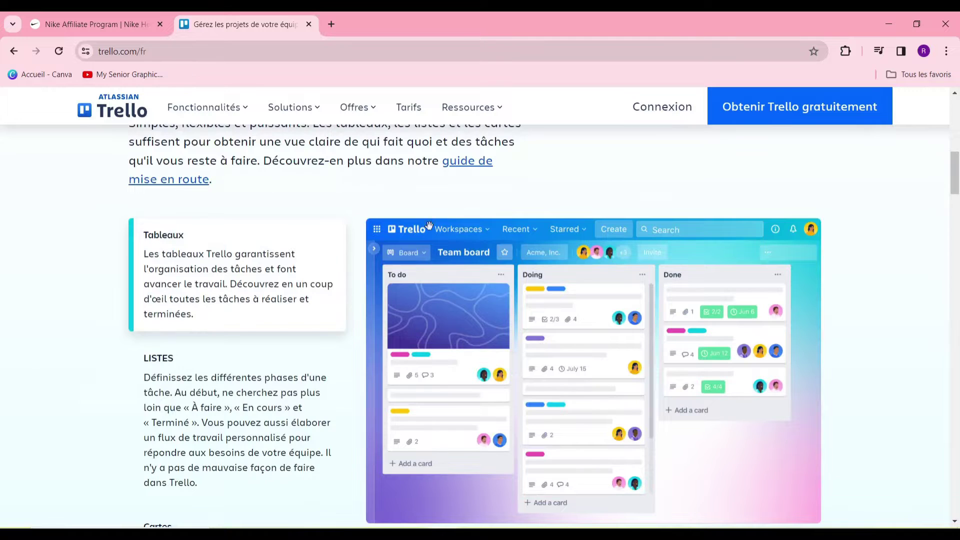
Sign up for a free Trello account using the account holder's e-mail address
scroll(533, 235, up, 8)
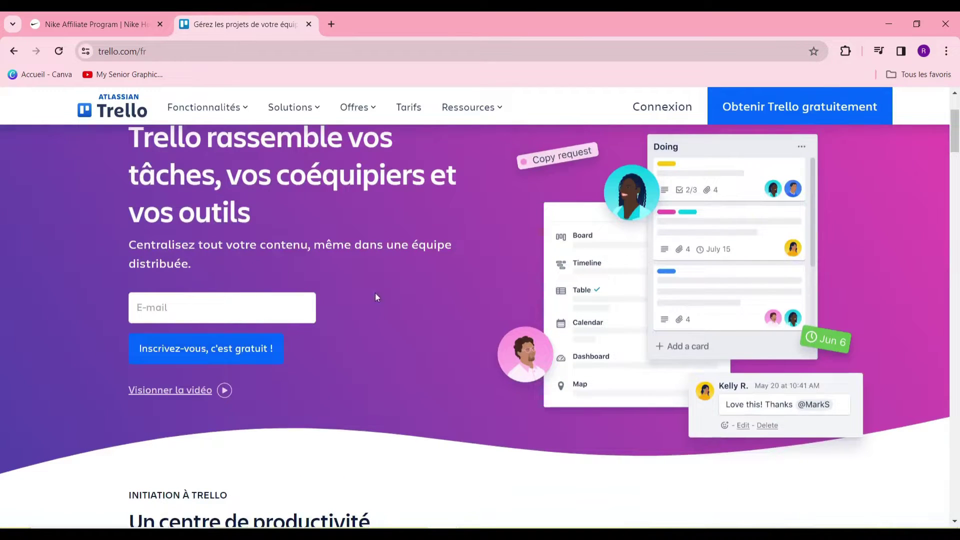
click(254, 314)
click(253, 339)
click(239, 352)
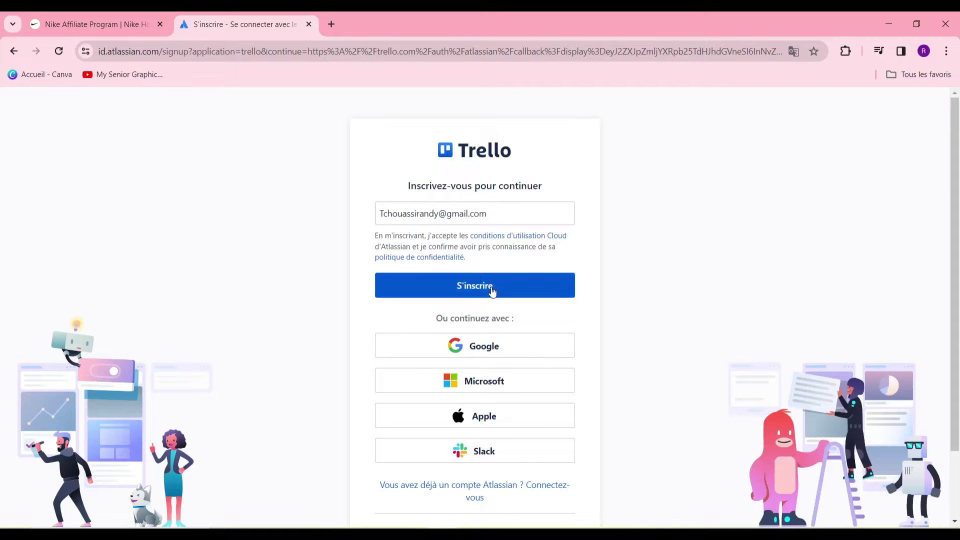
click(491, 288)
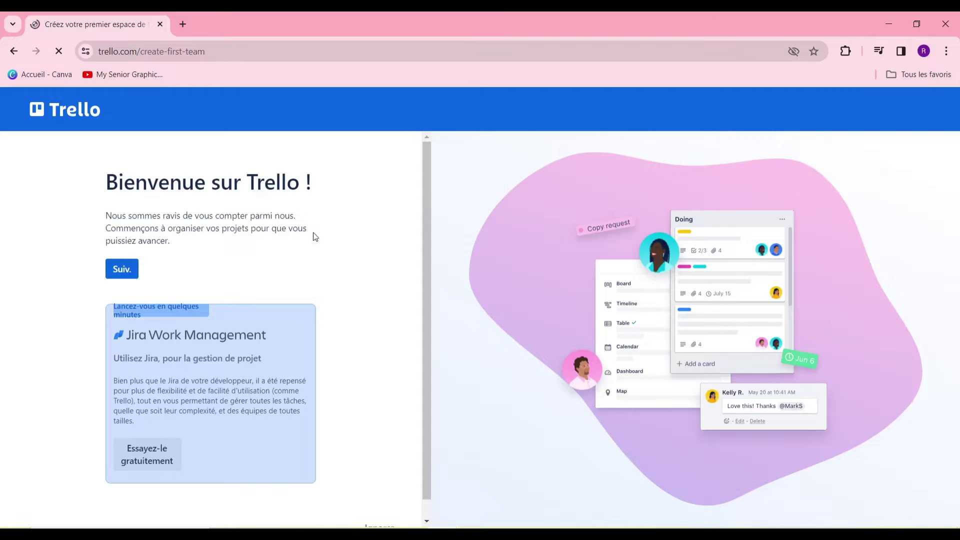
Start the workspace setup and name the first board "tache a effectuer"
click(122, 270)
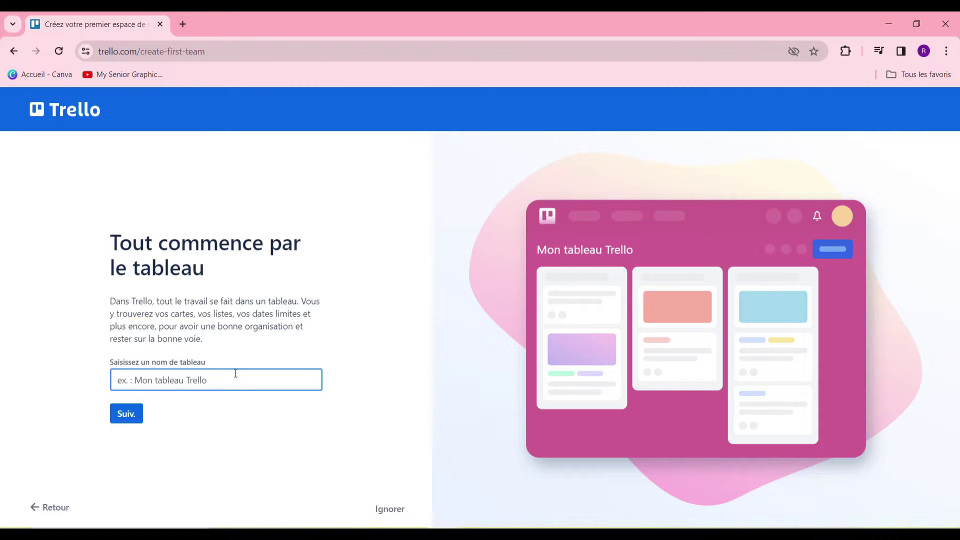
text(tache a )
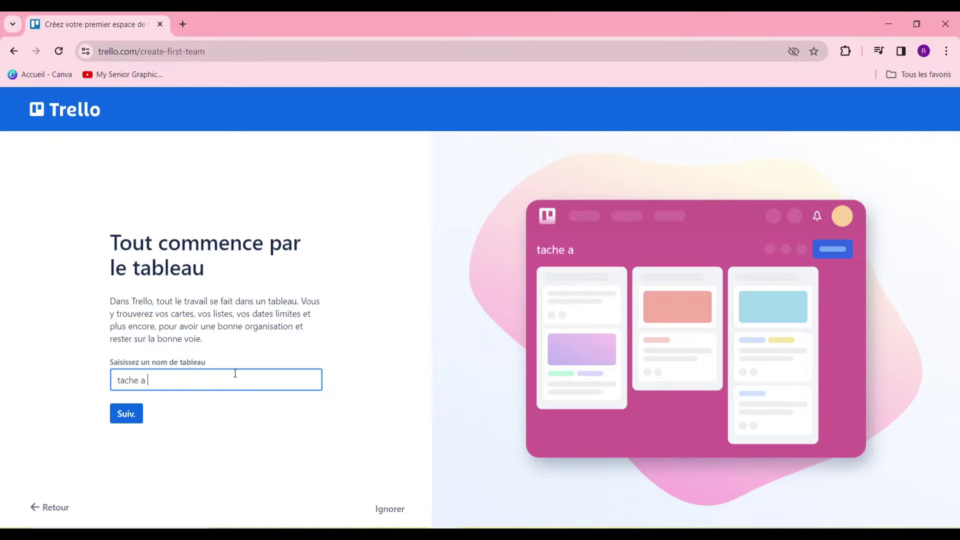
text(effectuer)
key(Return)
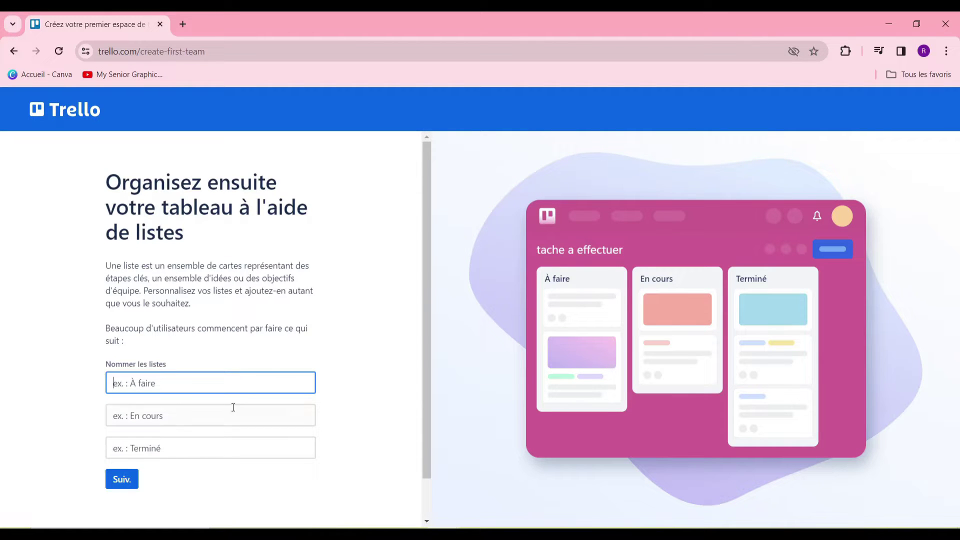
Accept the suggested list and card names for the board and skip inviting team members
click(129, 483)
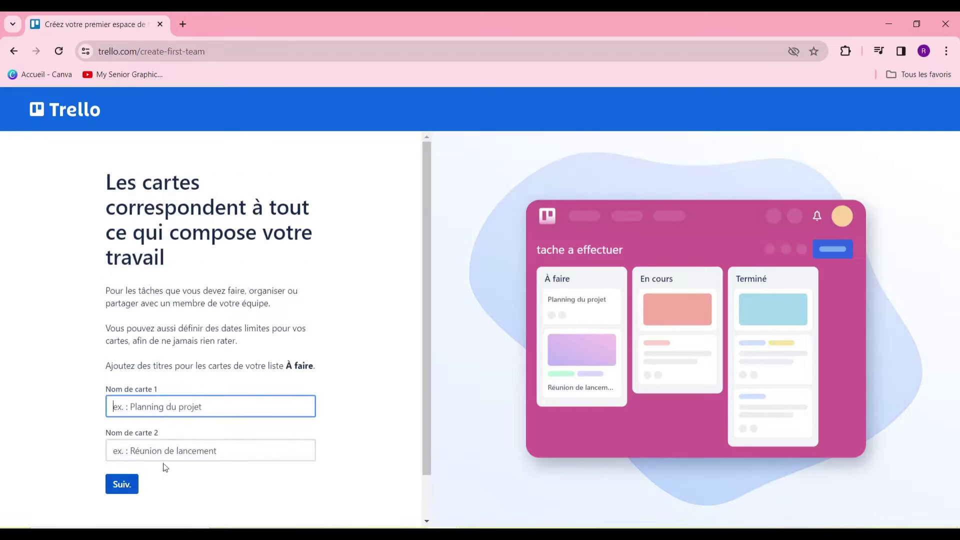
click(136, 484)
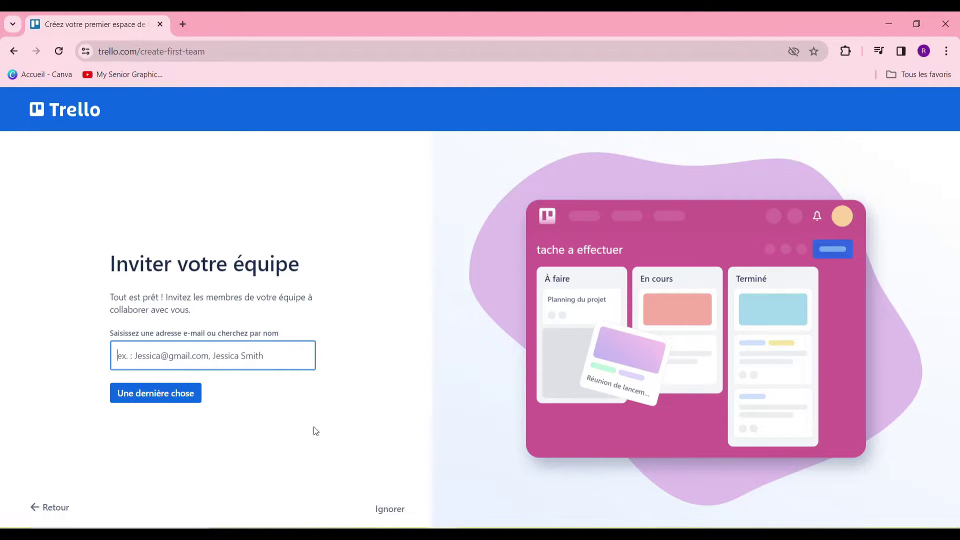
click(395, 509)
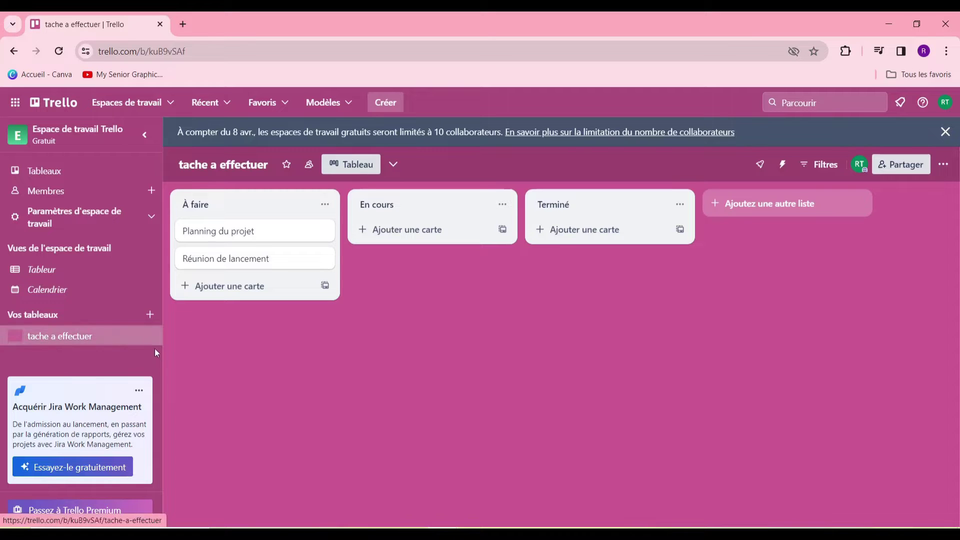
Open the "Conduite de projet" template from the template choices, close its description and look over its lists
click(390, 106)
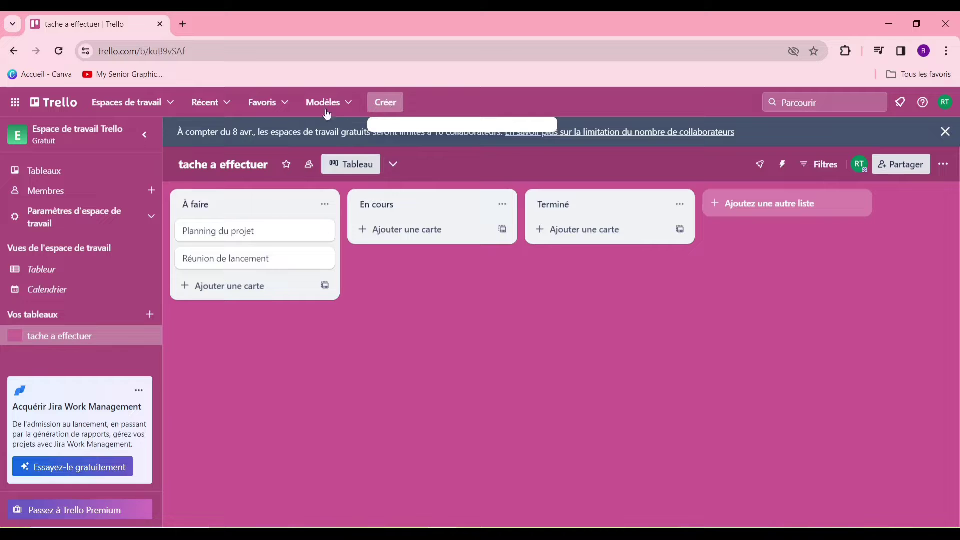
click(385, 104)
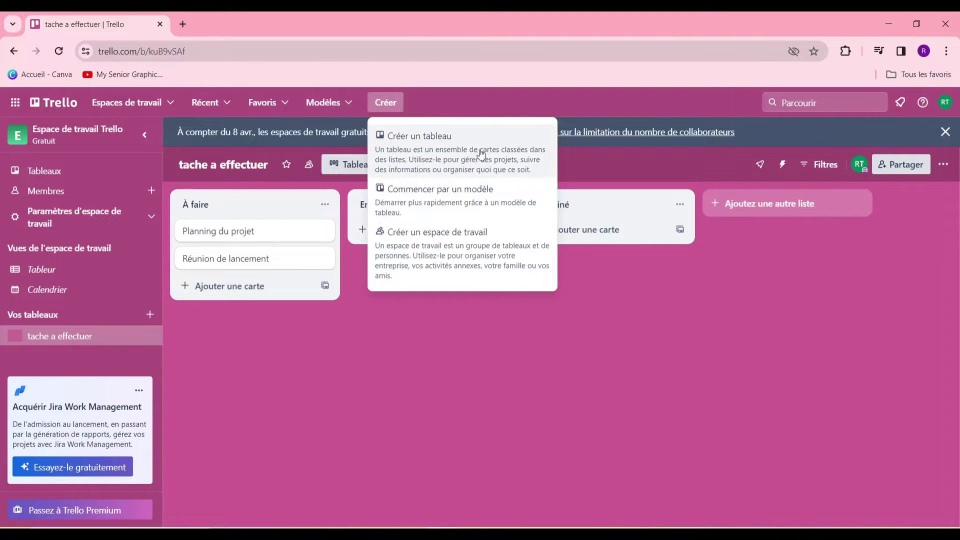
click(478, 203)
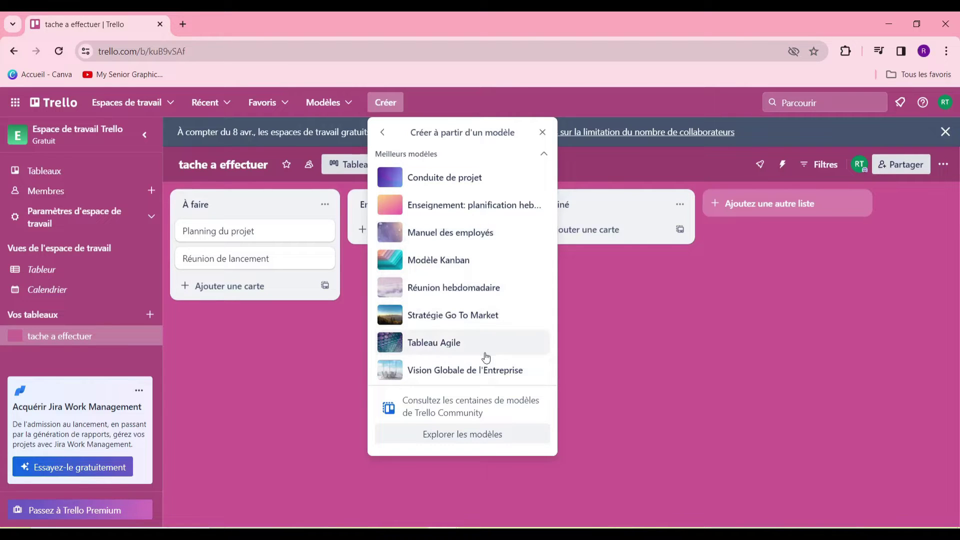
click(483, 437)
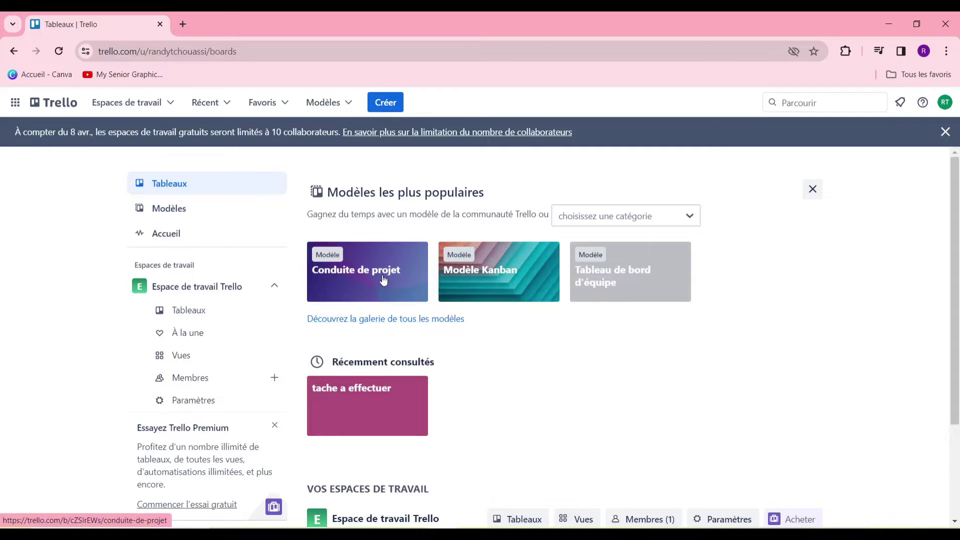
click(369, 280)
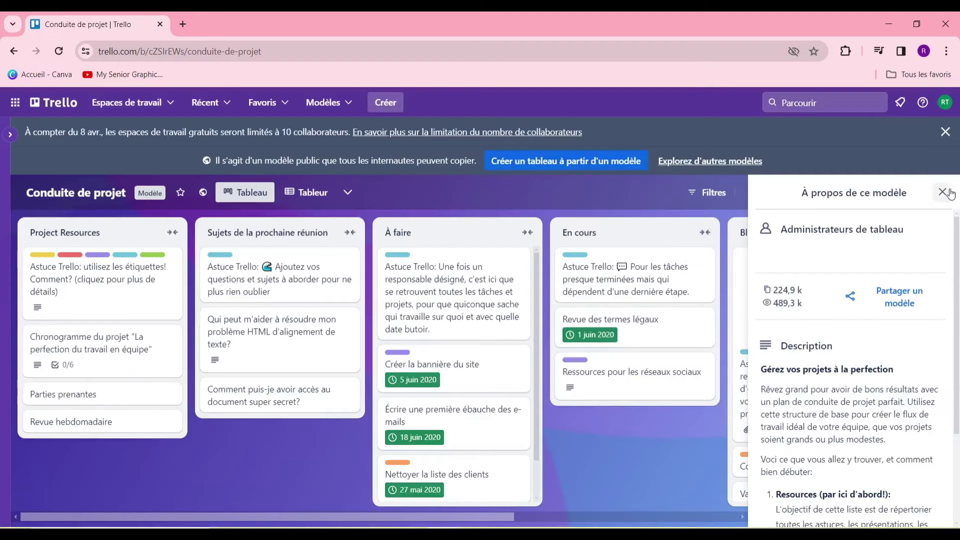
click(942, 188)
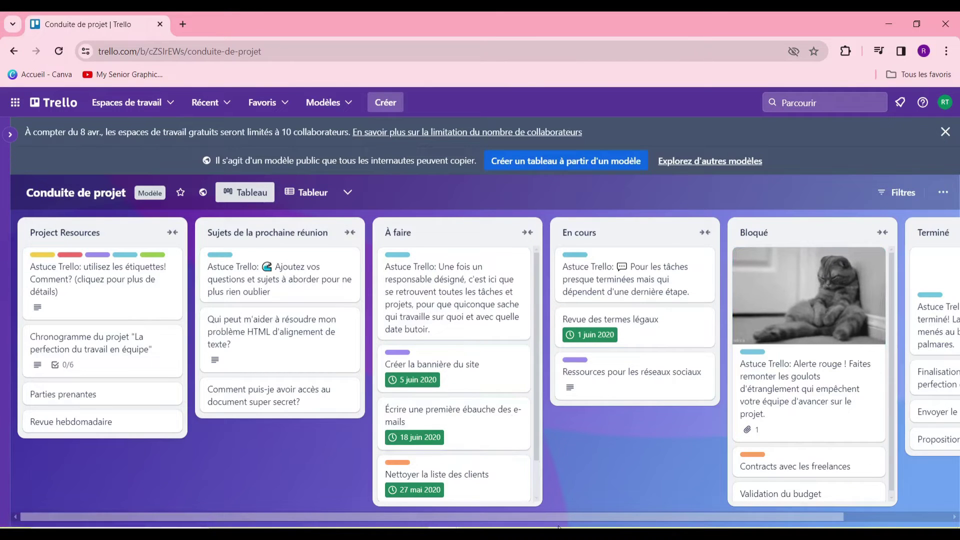
drag(556, 517, 292, 495)
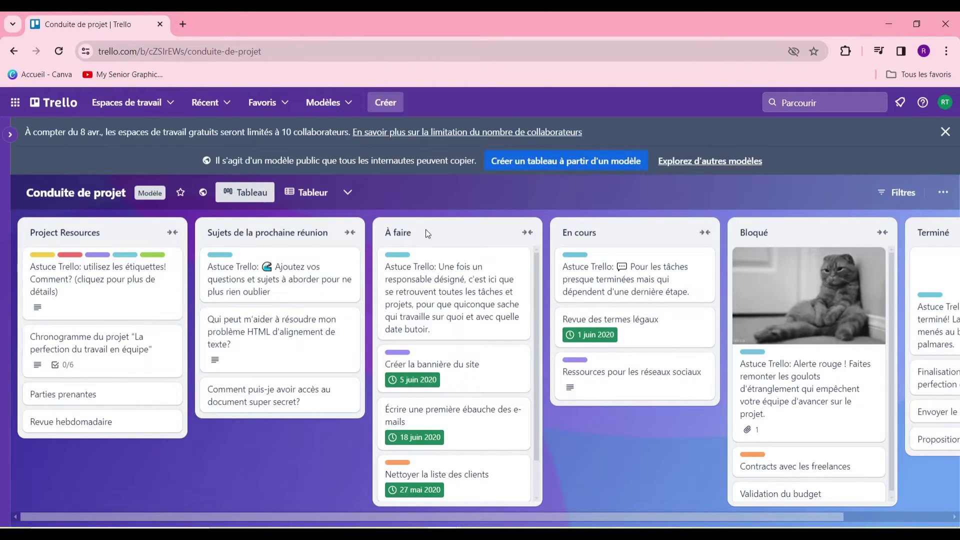
Create a board titled "audit" from this template in Espace de travail Trello, keeping the cards and card templates
click(579, 166)
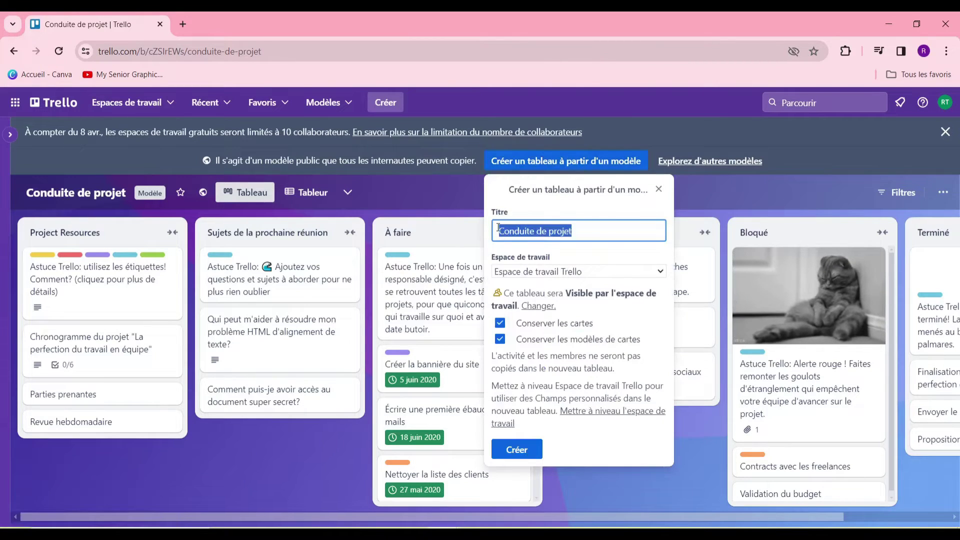
text(ay)
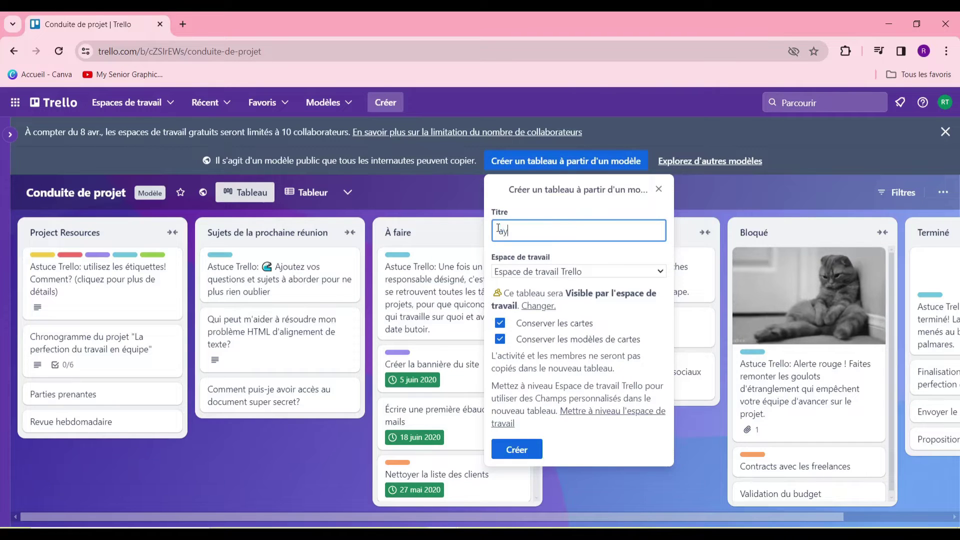
text(dit)
click(594, 270)
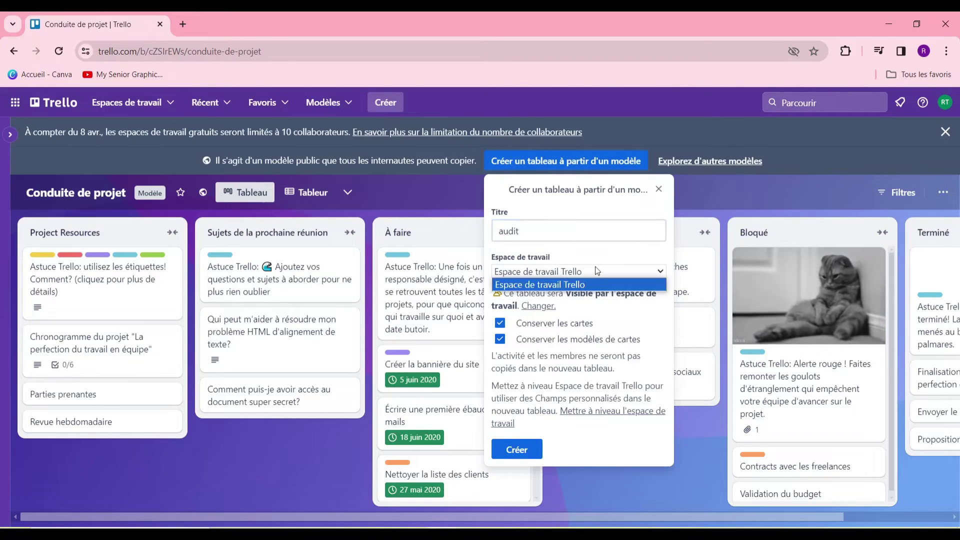
click(597, 271)
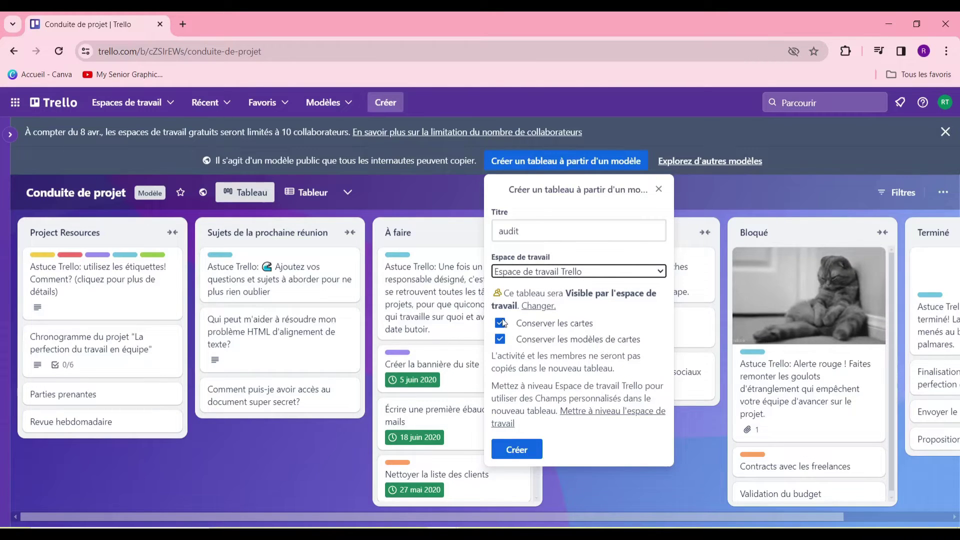
click(531, 450)
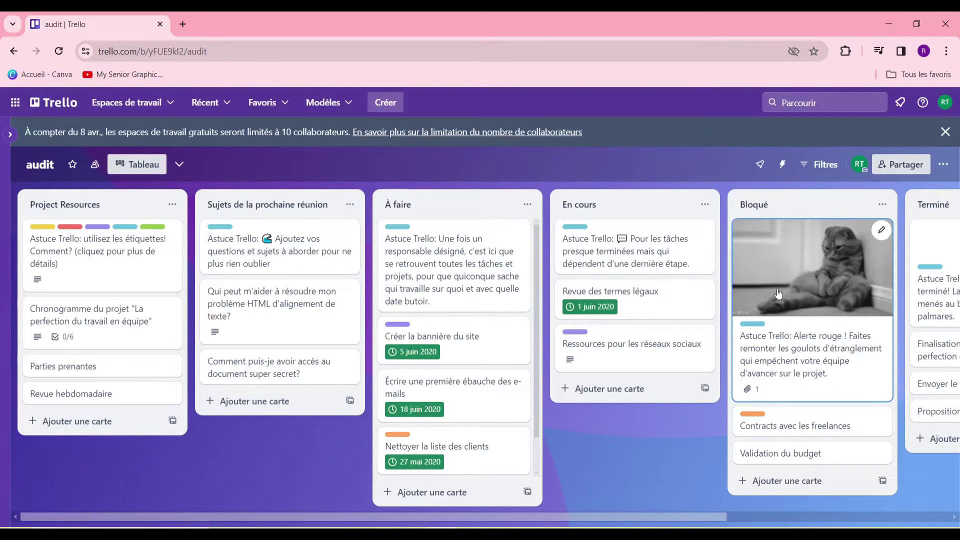
Rename the "Project Resources" list on the audit board to "listing des membre"
drag(613, 513, 263, 484)
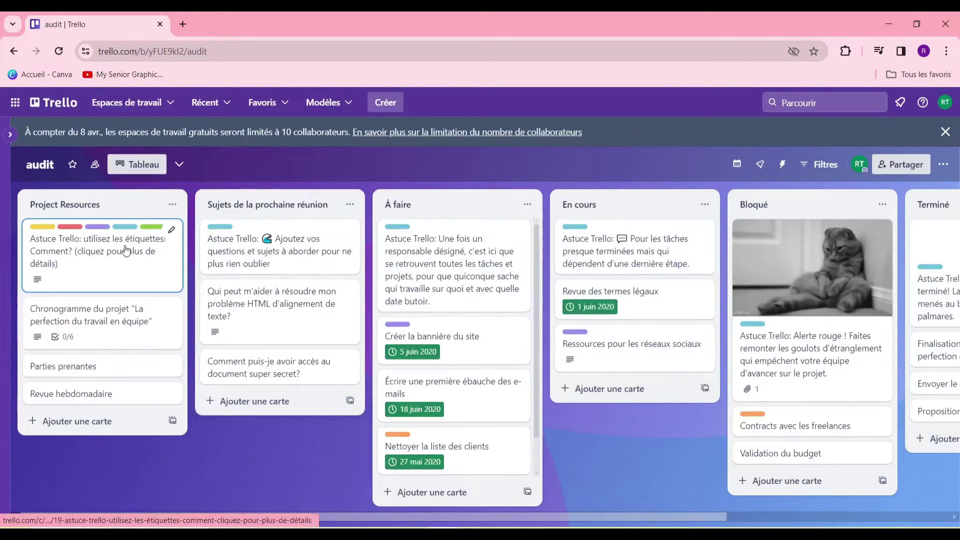
click(105, 251)
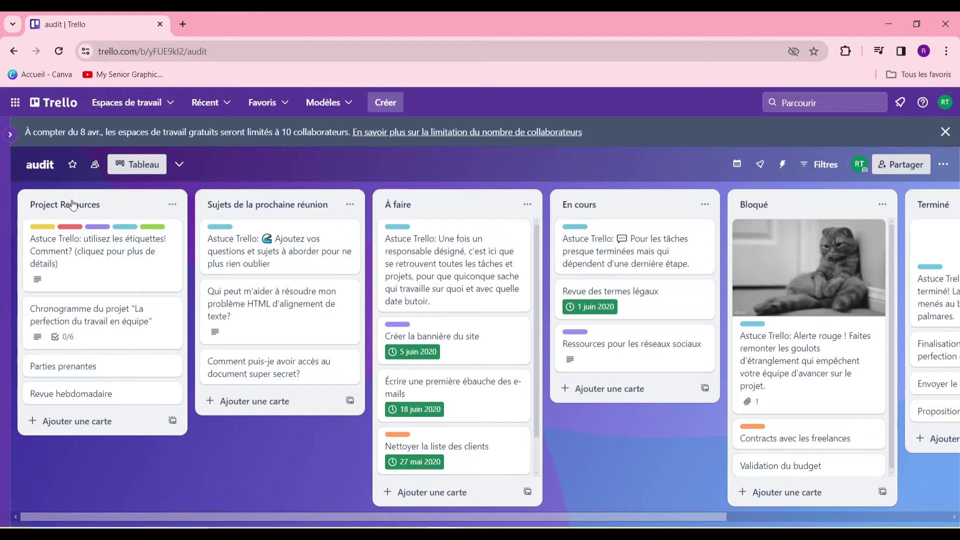
click(73, 205)
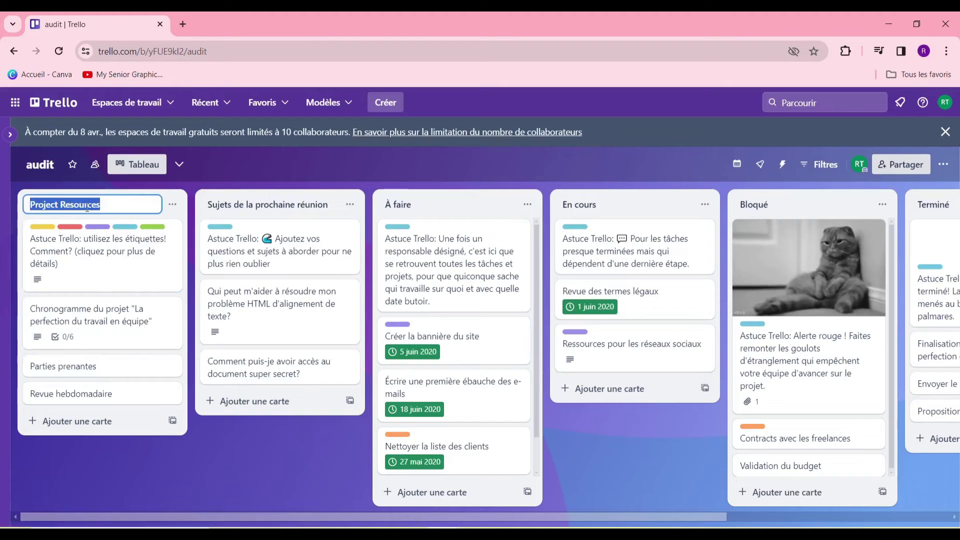
click(30, 204)
drag(102, 204, 3, 209)
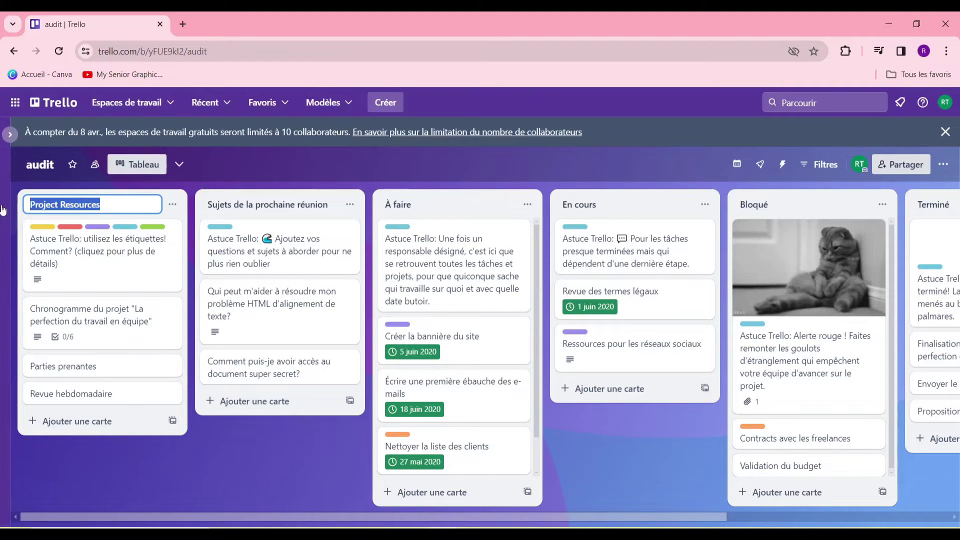
text(liste)
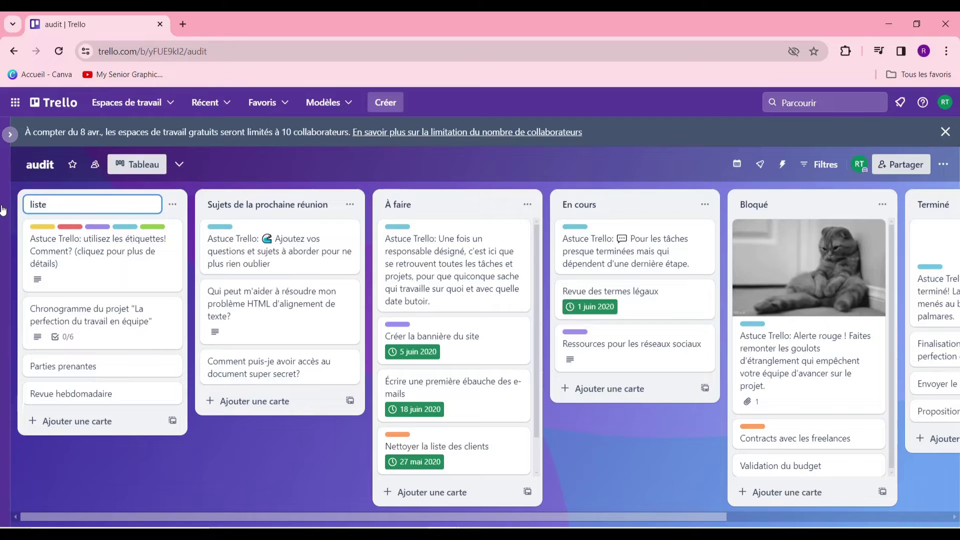
key(BackSpace)
key(BackSpace)
text(ing)
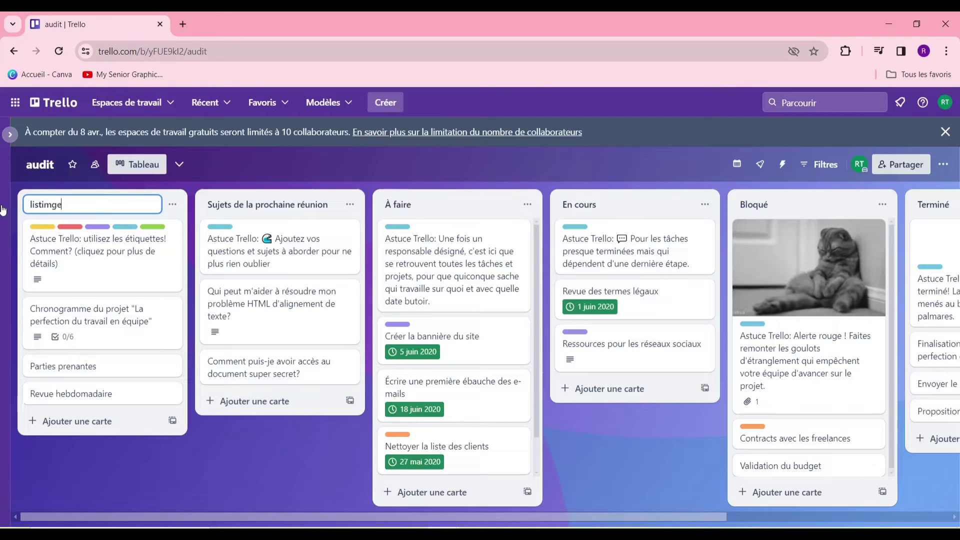
text( des membre)
key(Return)
Change the title of the first card in "listing des membre" to "donner des notion au personelle" and save it
click(173, 235)
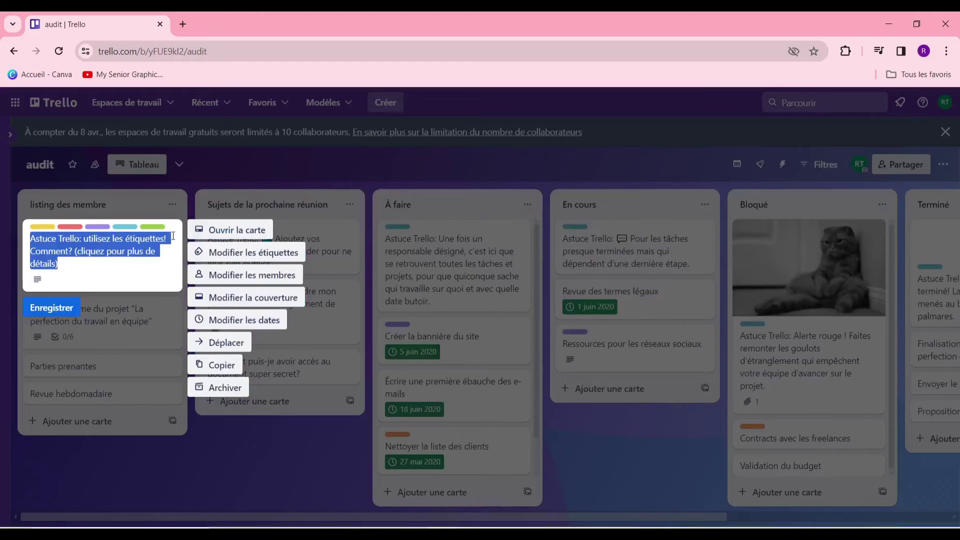
click(120, 268)
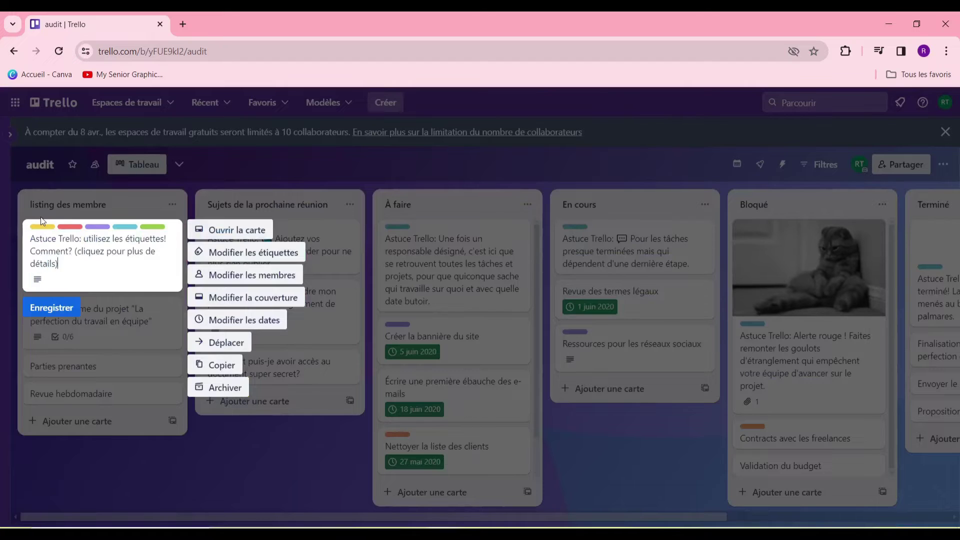
mouse_move(85, 278)
mouse_down()
mouse_move(20, 217)
mouse_move(70, 289)
mouse_up()
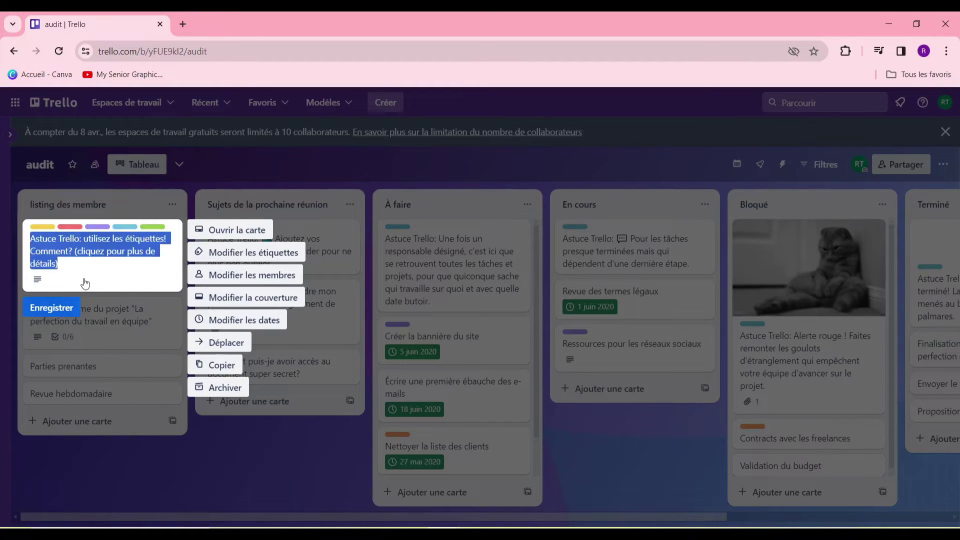
key(BackSpace)
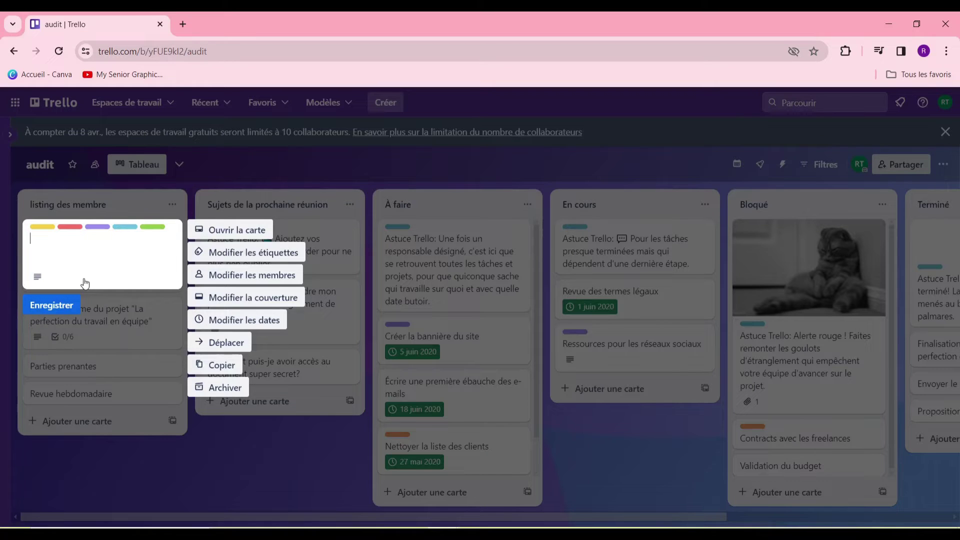
text(don)
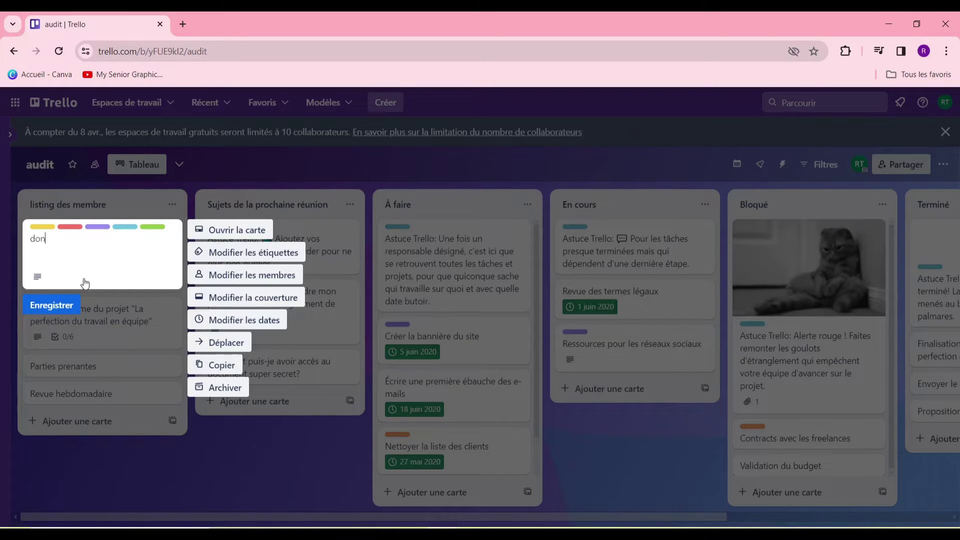
text(ner des )
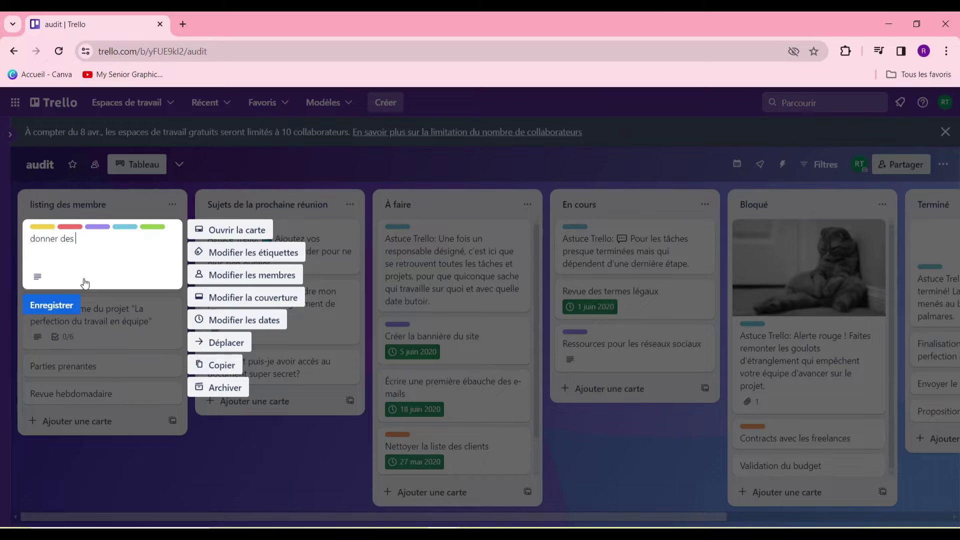
text(notion au personelle)
click(72, 305)
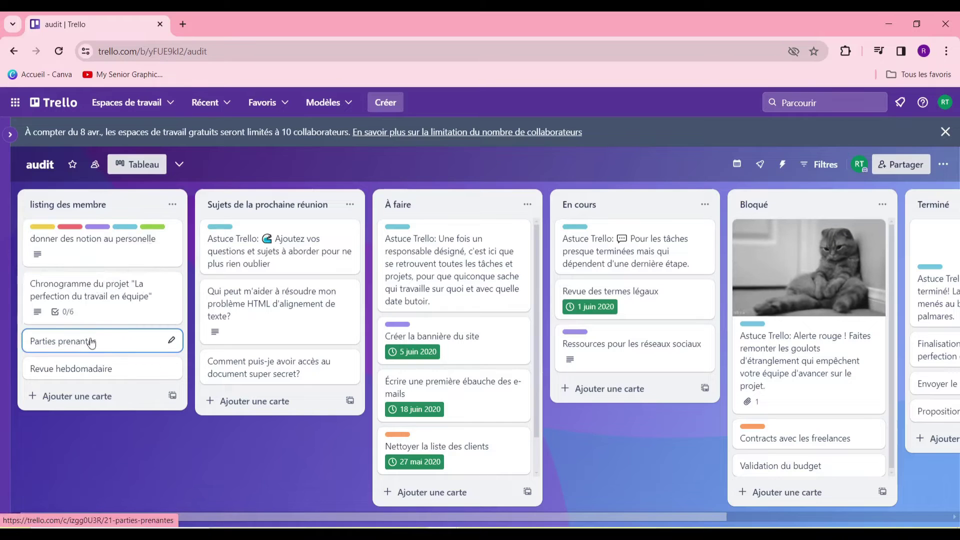
click(169, 342)
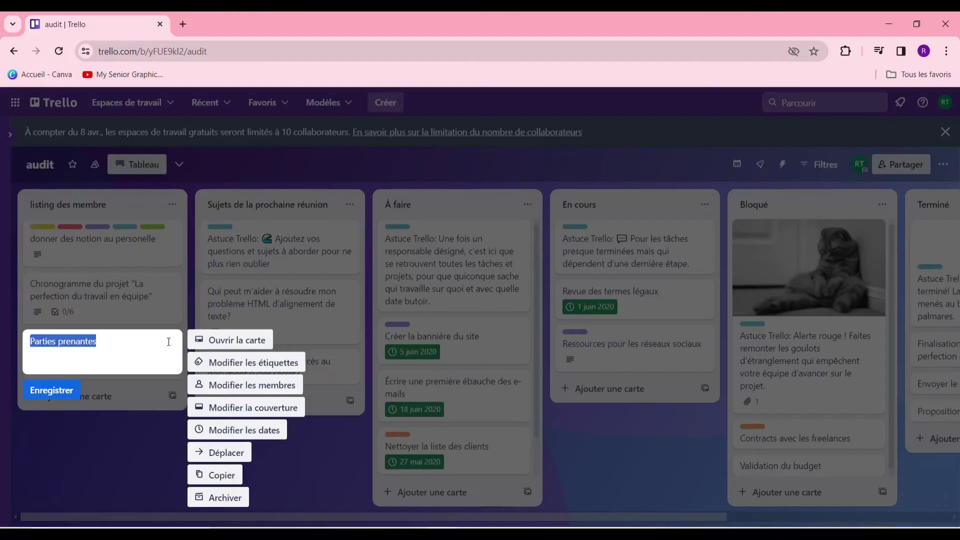
key(BackSpace)
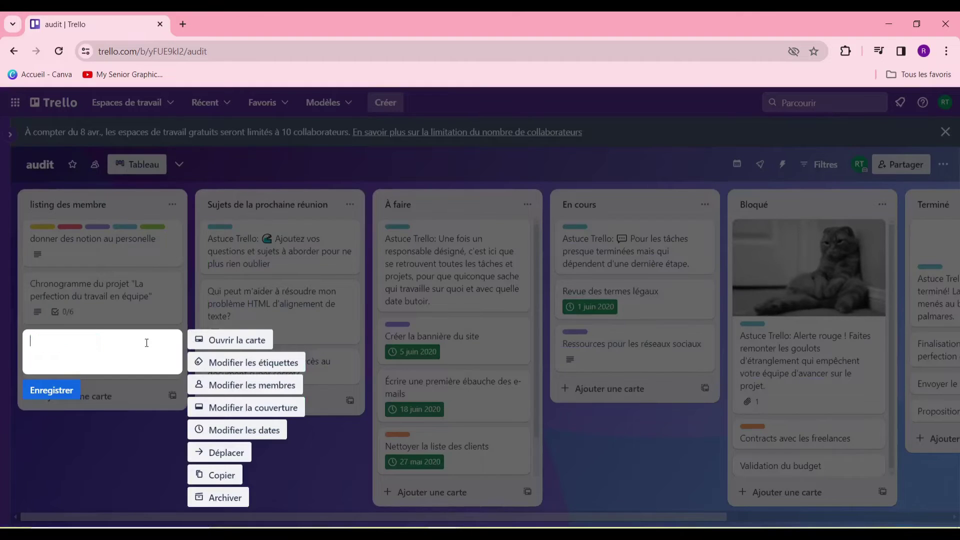
click(111, 438)
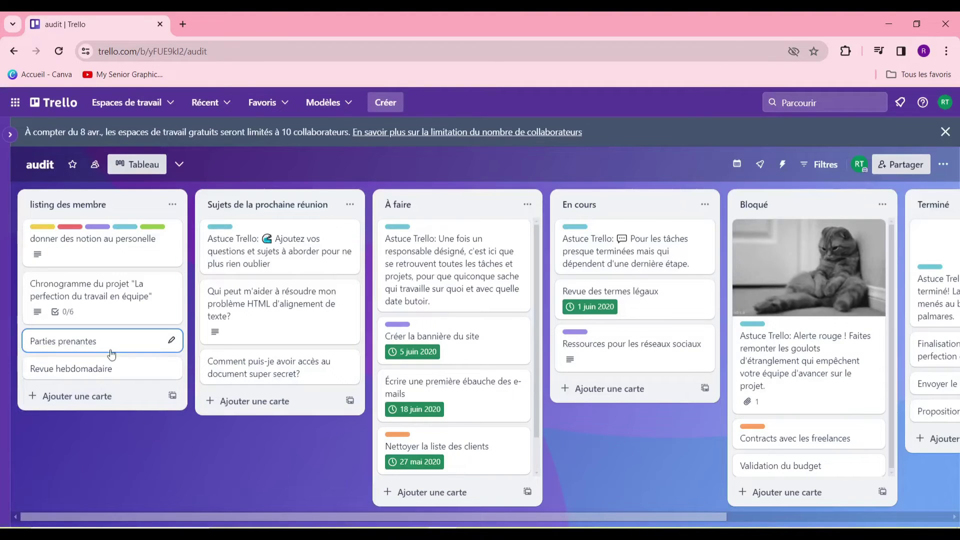
click(165, 345)
click(696, 135)
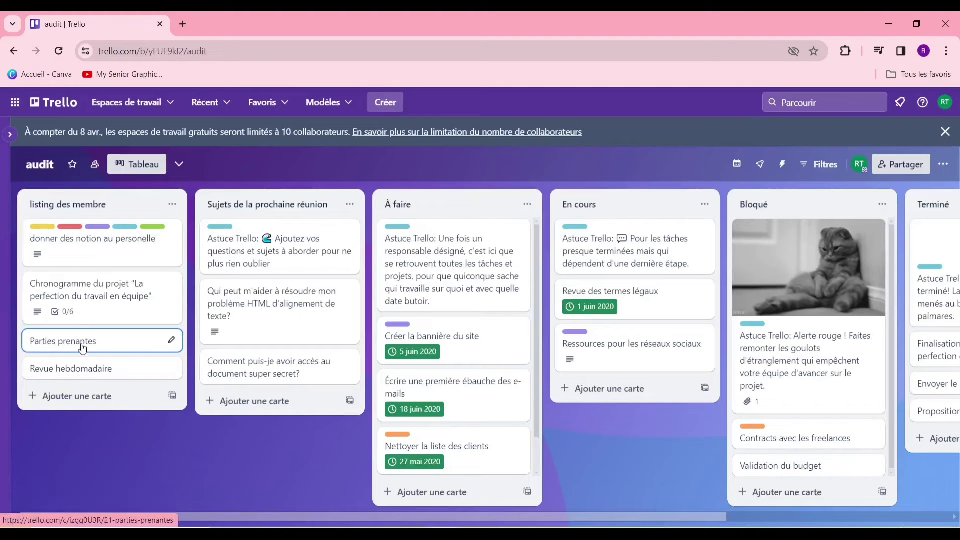
Give the "donner des notion au personelle" card a due date of 18/04/2024 at 07:31 and the Unsplash Earth photo as cover
click(75, 238)
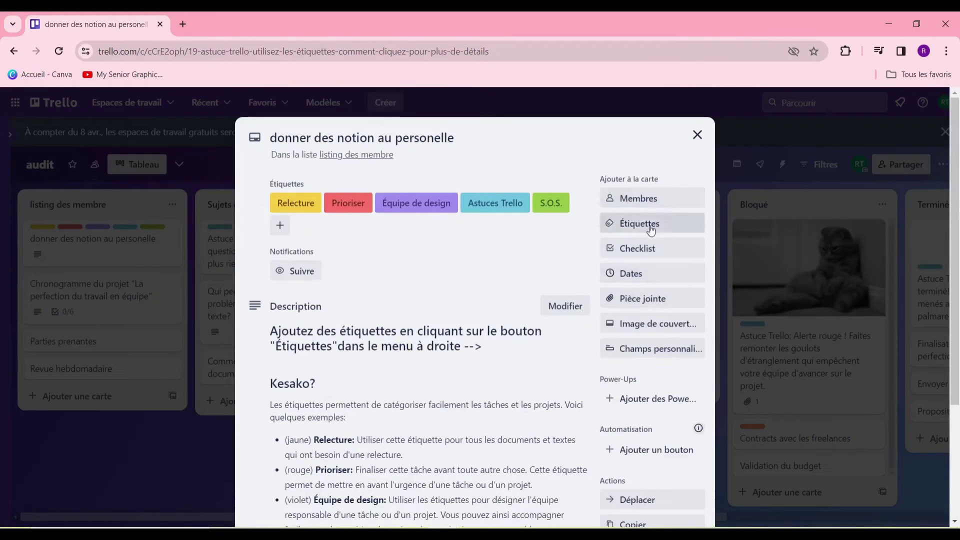
click(655, 273)
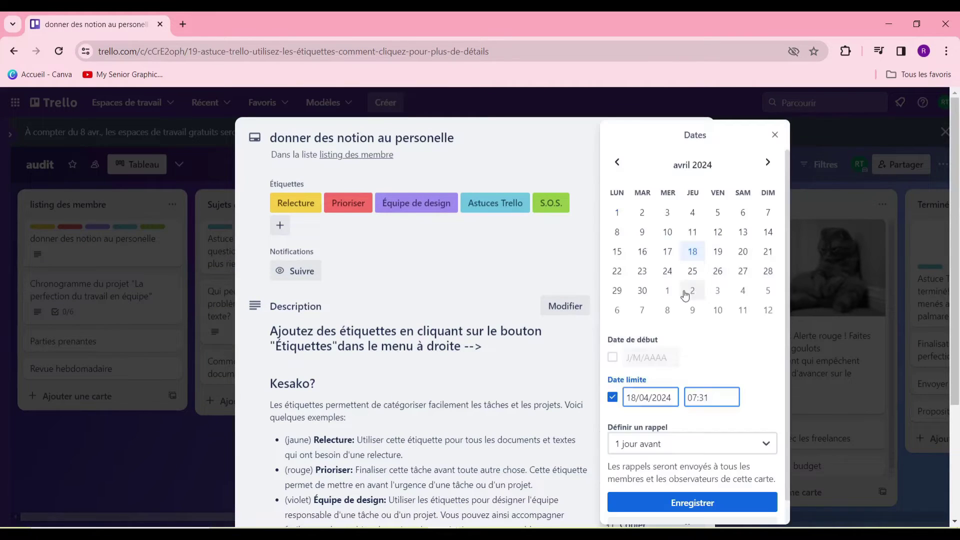
click(683, 504)
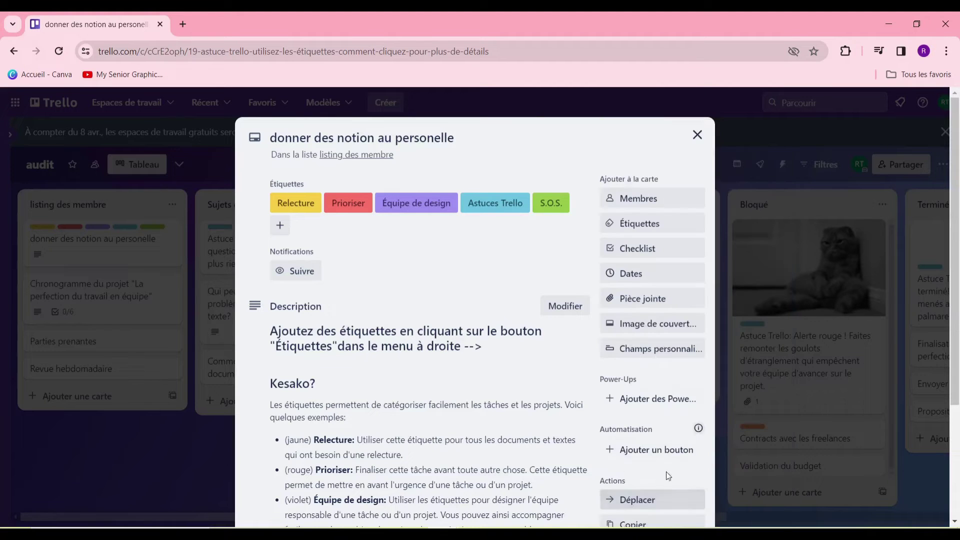
click(660, 330)
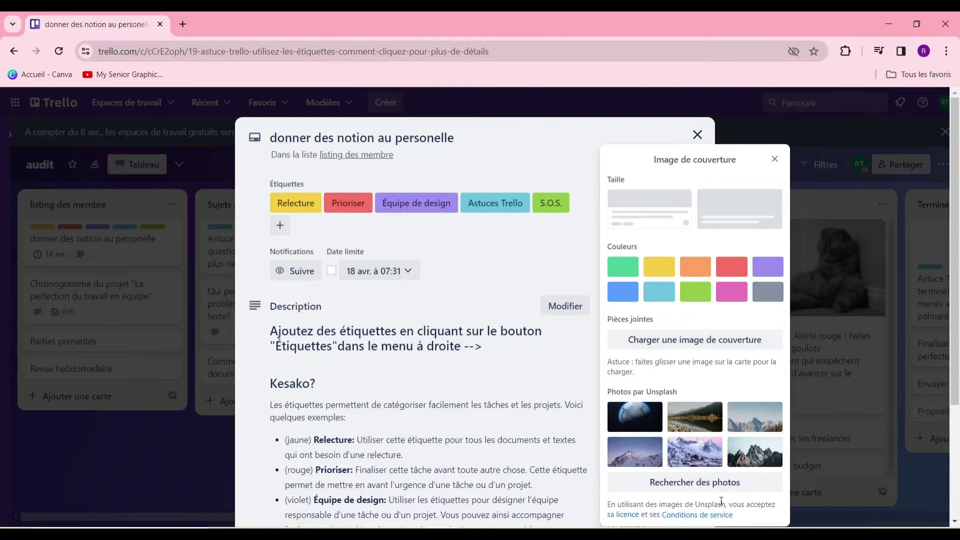
click(698, 340)
Try to clear the description of the "donner des notion au personelle" card
double_click(329, 177)
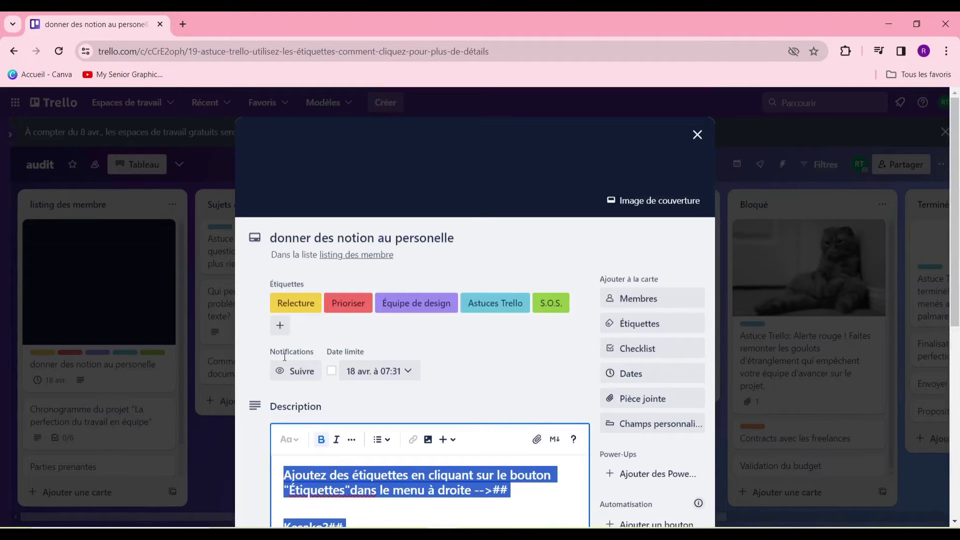
key(BackSpace)
scroll(275, 466, down, 4)
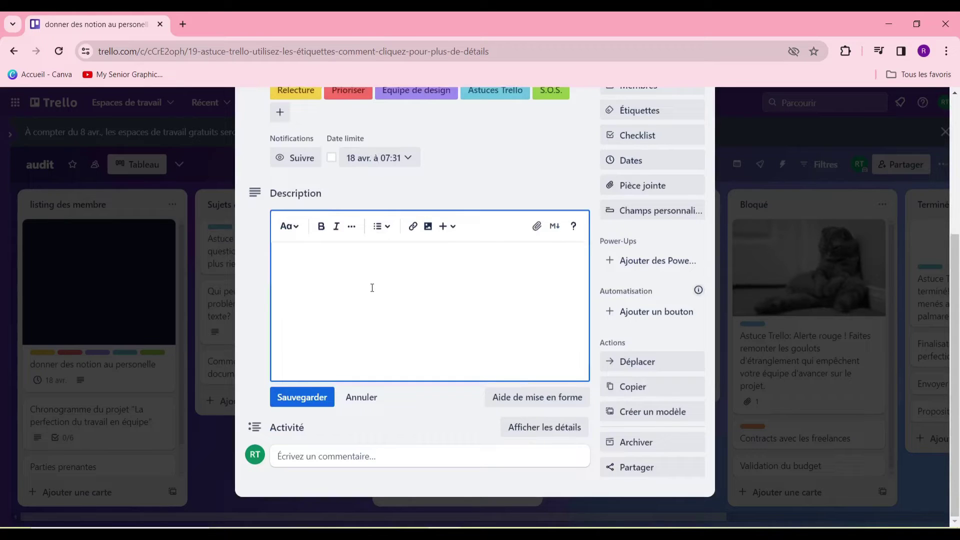
text(de)
key(BackSpace)
key(BackSpace)
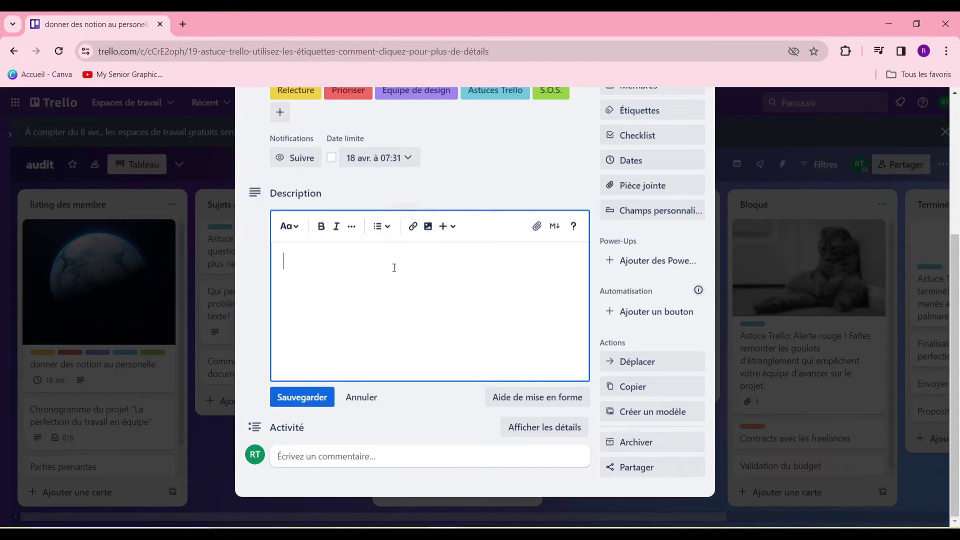
scroll(369, 285, up, 2)
scroll(435, 259, down, 2)
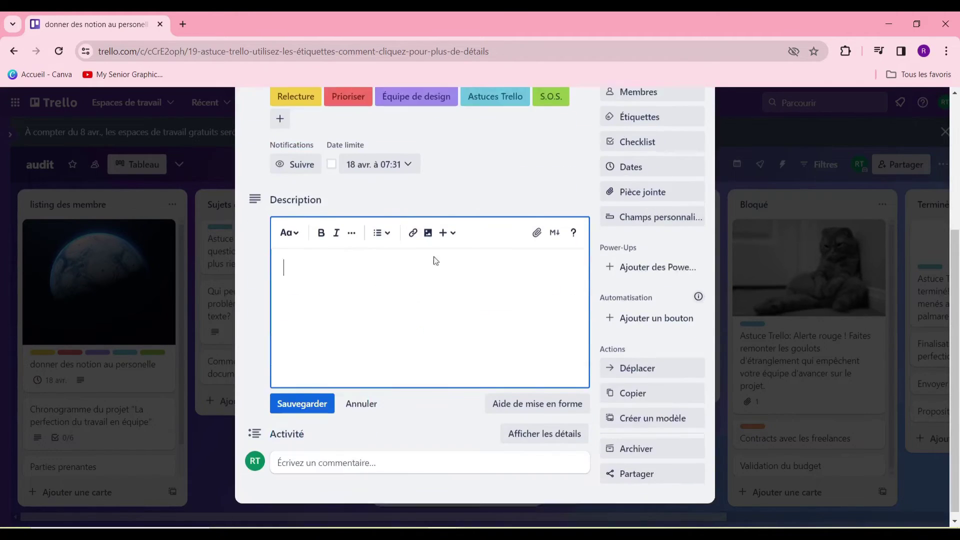
scroll(442, 338, up, 1)
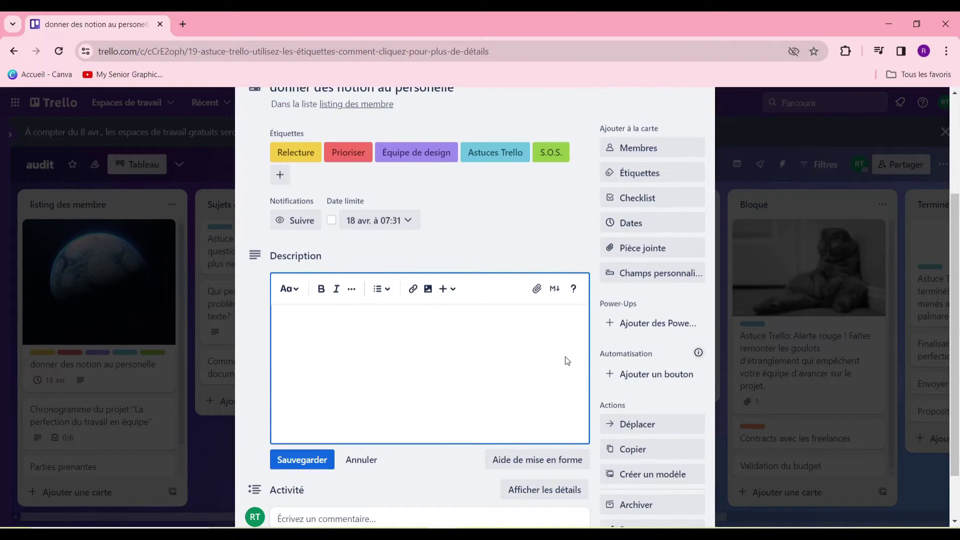
scroll(646, 436, down, 1)
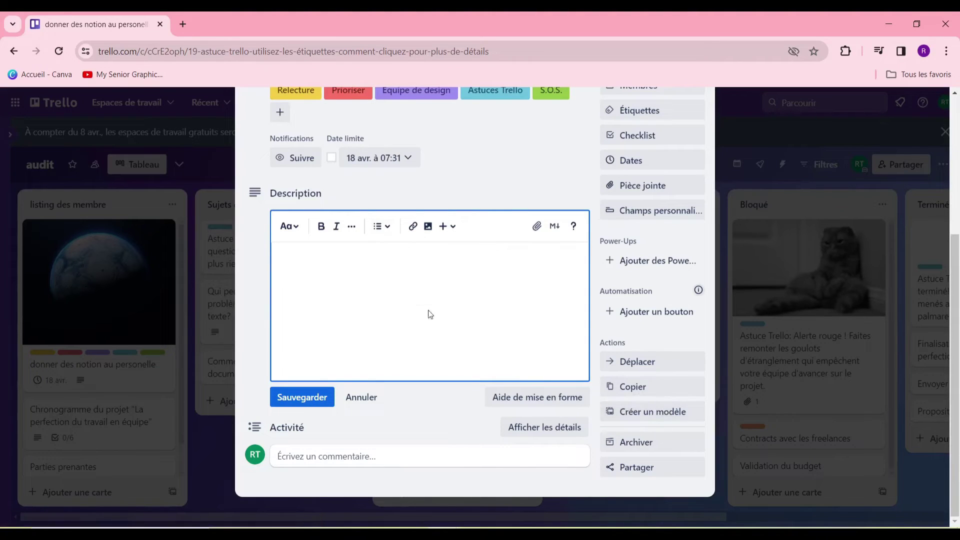
Open the comment editor in the card's activity section, look over the card's options and close the card
click(418, 458)
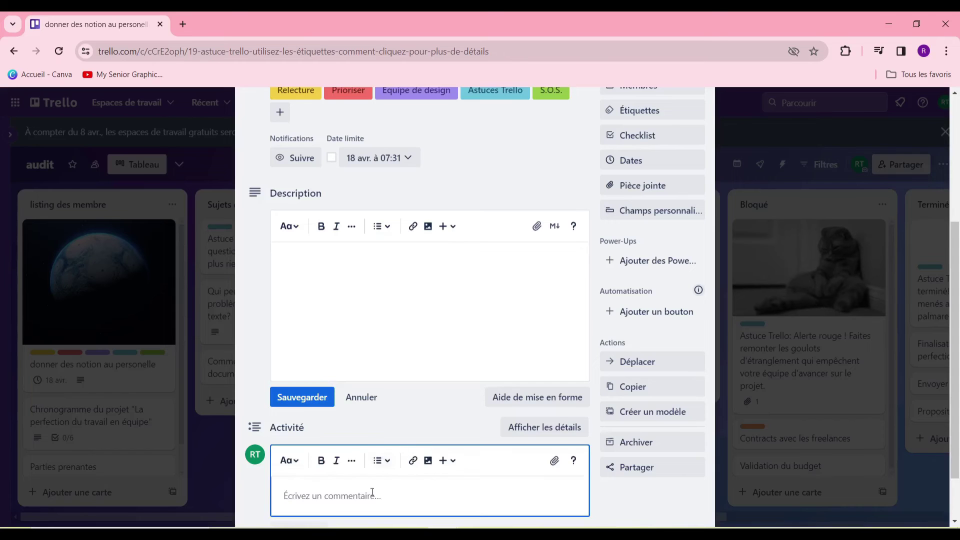
scroll(403, 497, up, 2)
scroll(441, 486, down, 3)
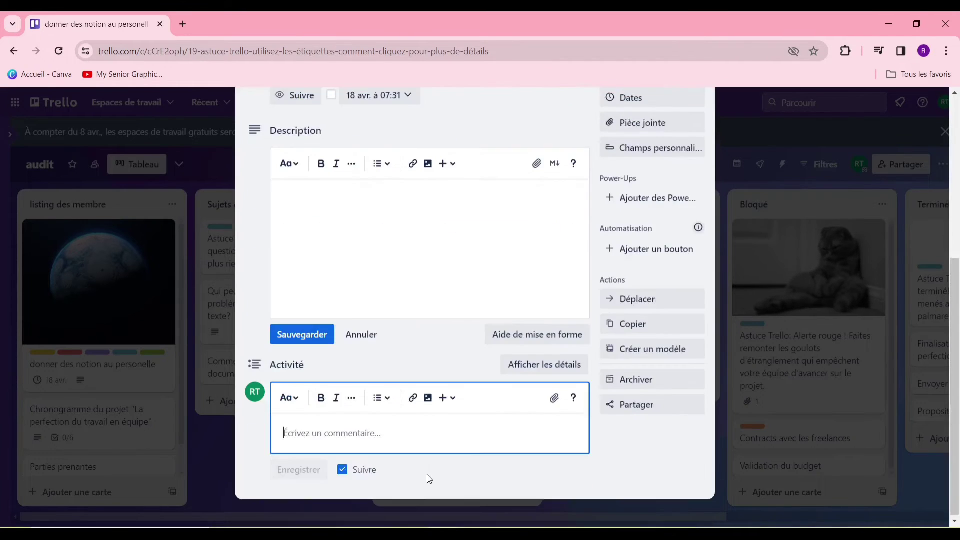
scroll(430, 465, up, 1)
scroll(524, 411, up, 3)
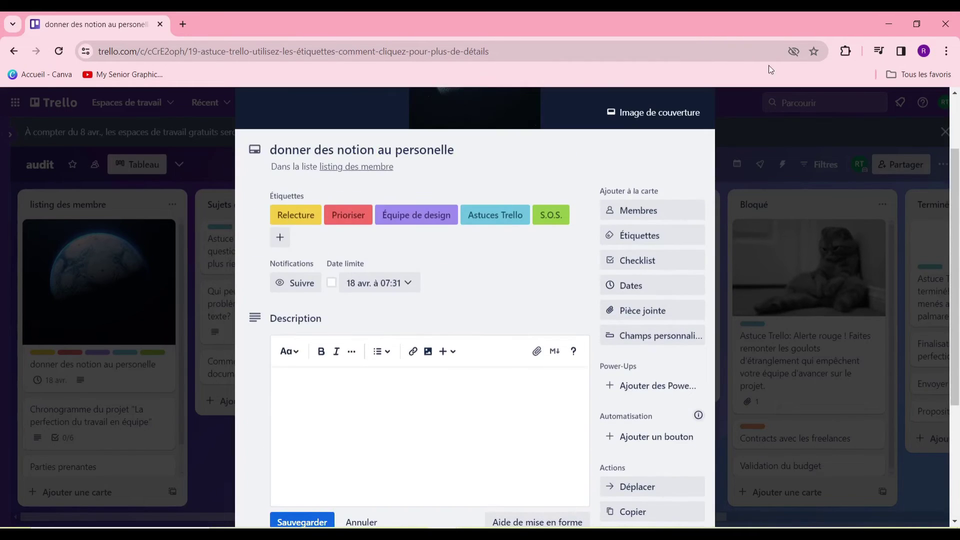
click(758, 204)
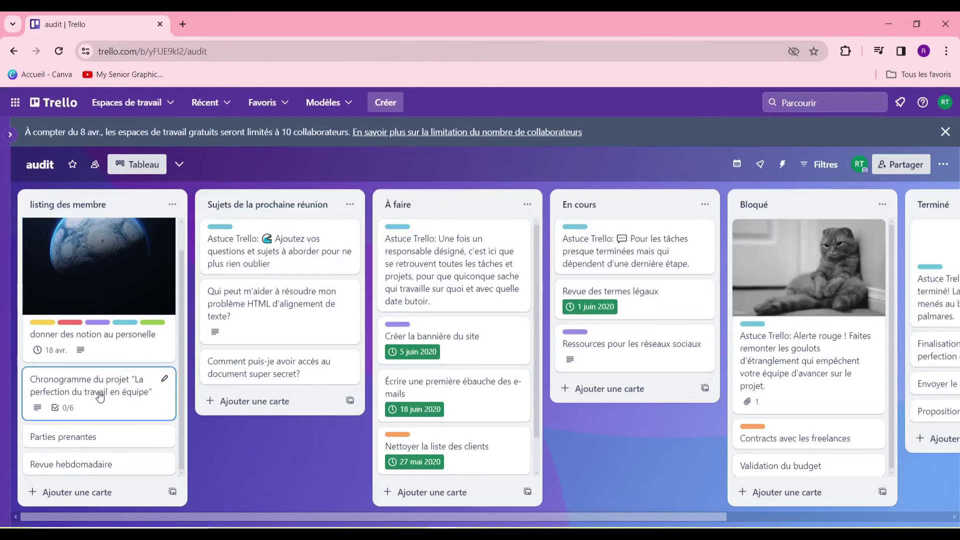
click(67, 497)
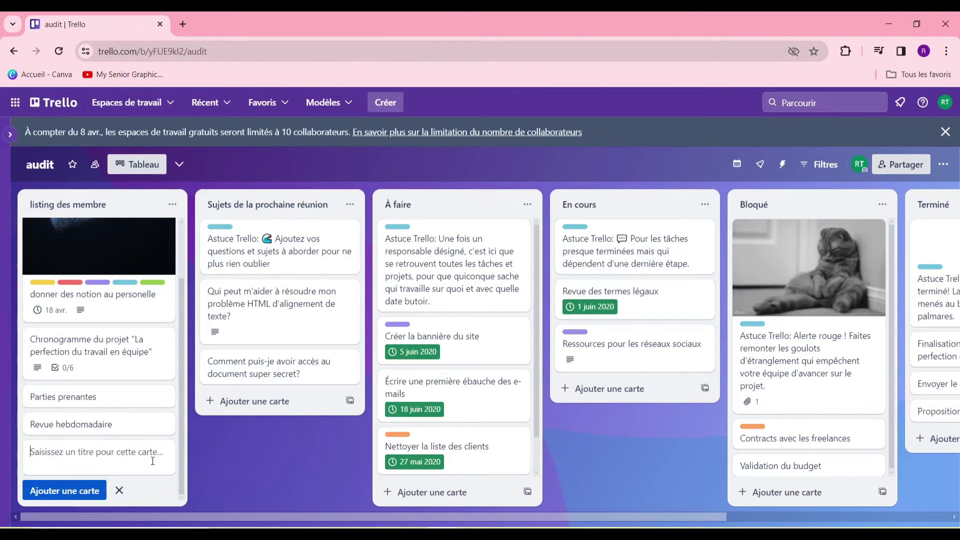
click(123, 487)
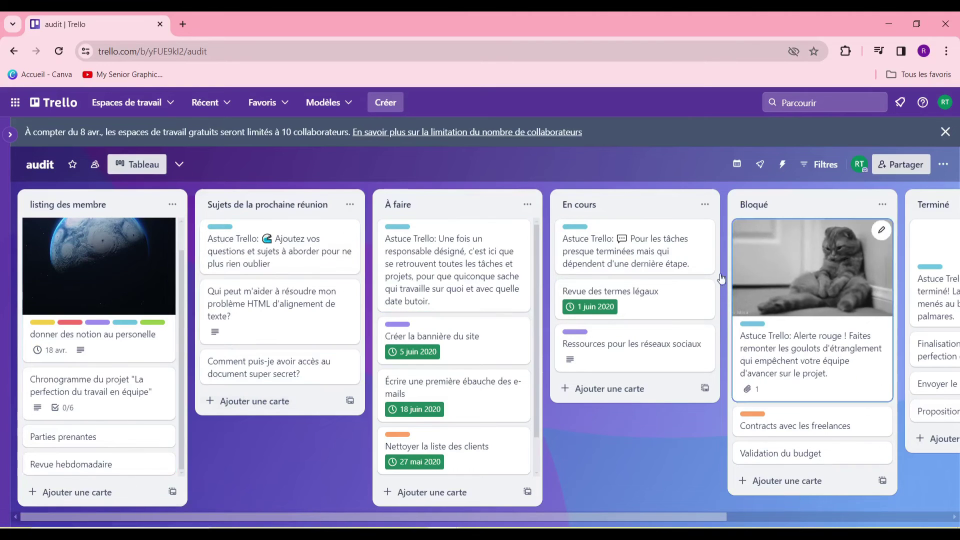
drag(585, 518, 560, 518)
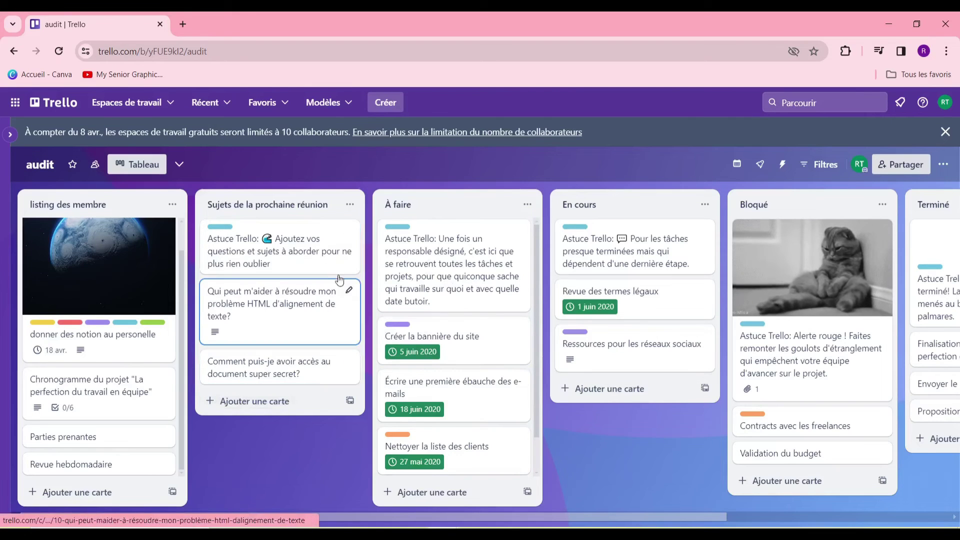
Remove the "Qui peut m'aider à résoudre mon problème HTML d'alignement de texte?" card from the "Sujets de la prochaine réunion" list
click(350, 205)
scroll(466, 239, down, 1)
scroll(455, 265, up, 1)
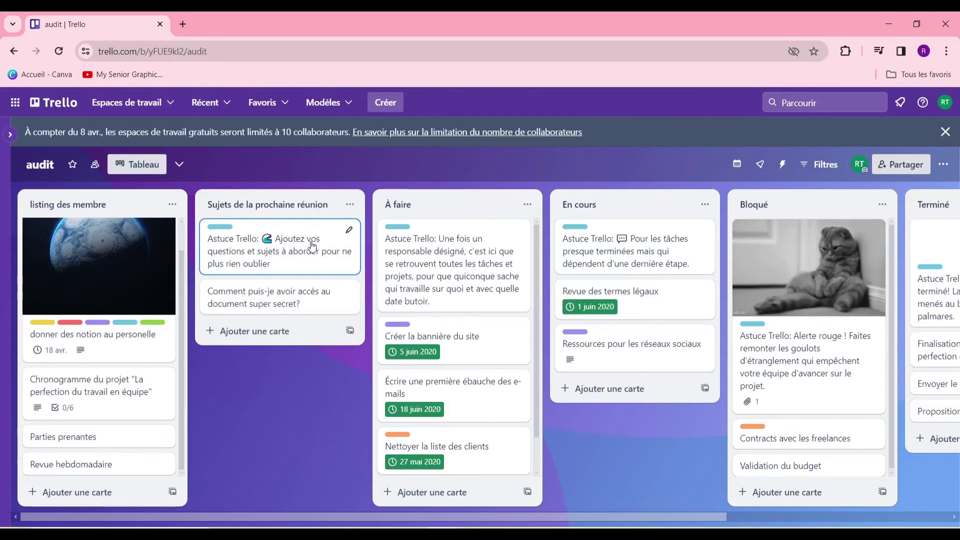
Archive and permanently delete the "Astuce Trello: Ajoutez vos questions et sujets à aborder pour ne plus rien oublier" card
click(302, 257)
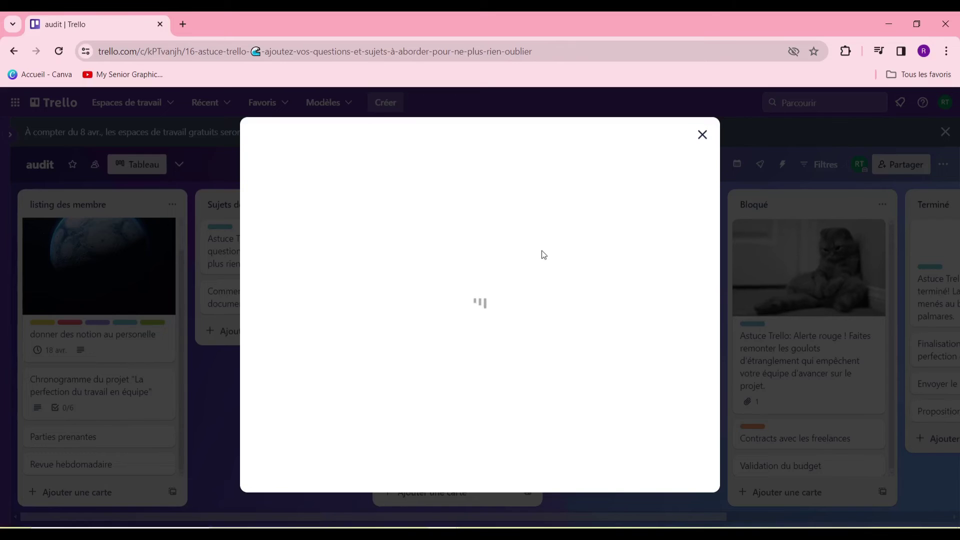
scroll(630, 390, down, 3)
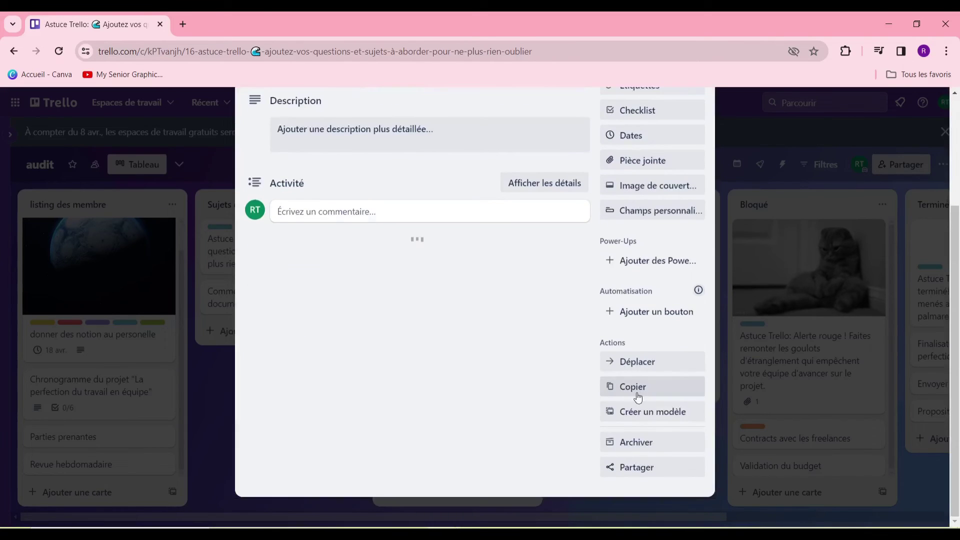
click(651, 444)
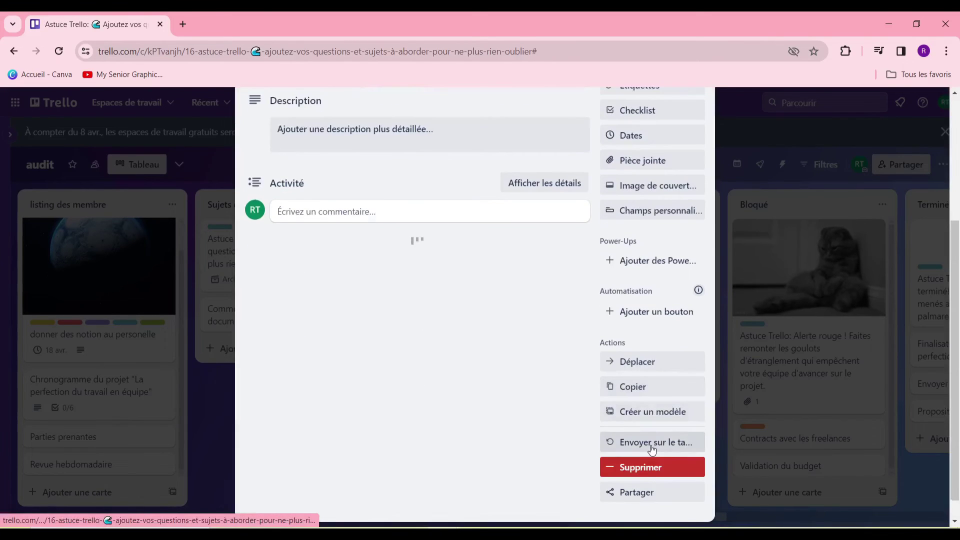
click(659, 478)
click(719, 439)
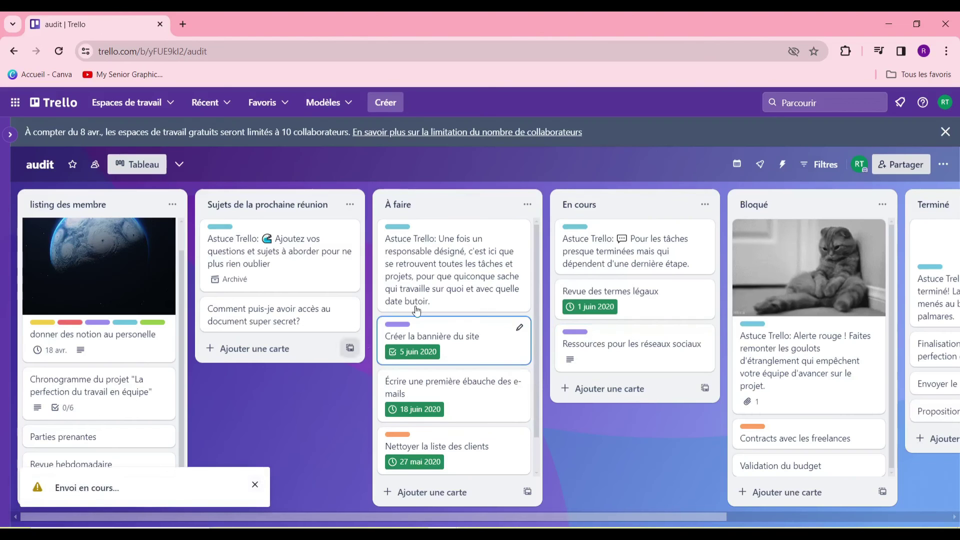
View the entry form for another list after "Terminé" and close it without adding a list
drag(584, 518, 557, 487)
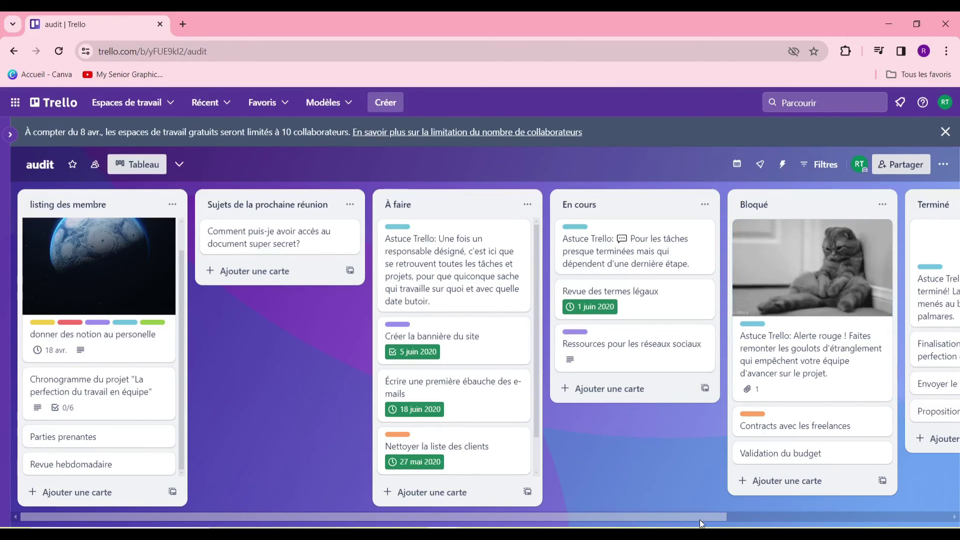
click(754, 516)
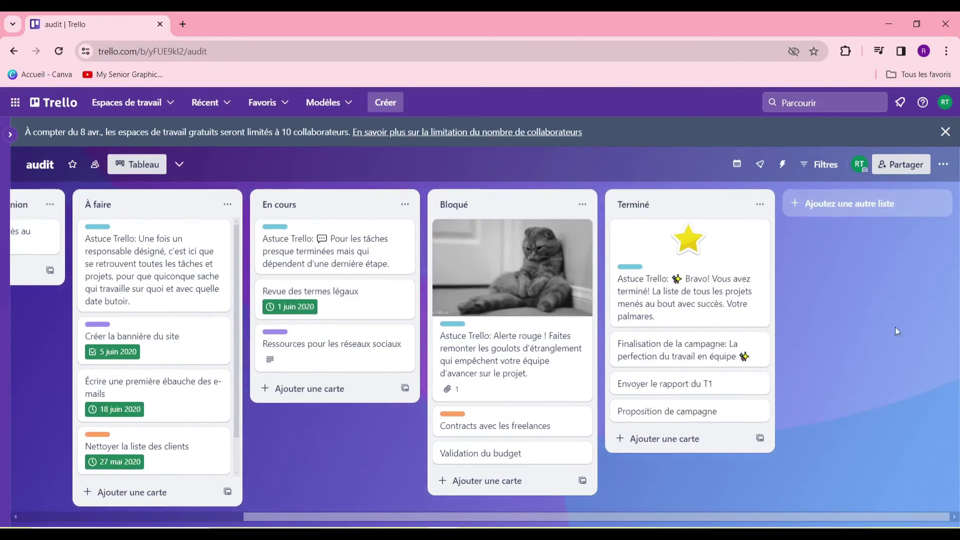
click(863, 203)
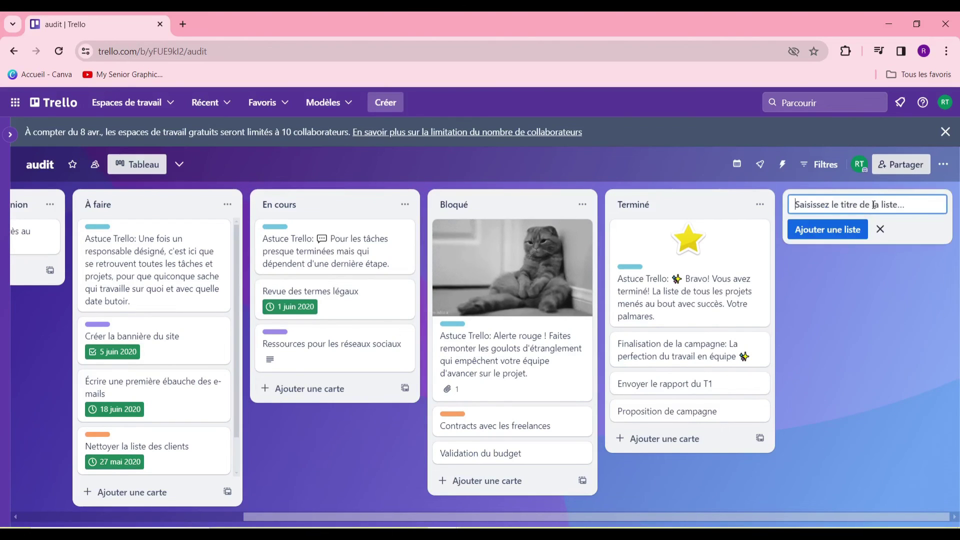
click(879, 230)
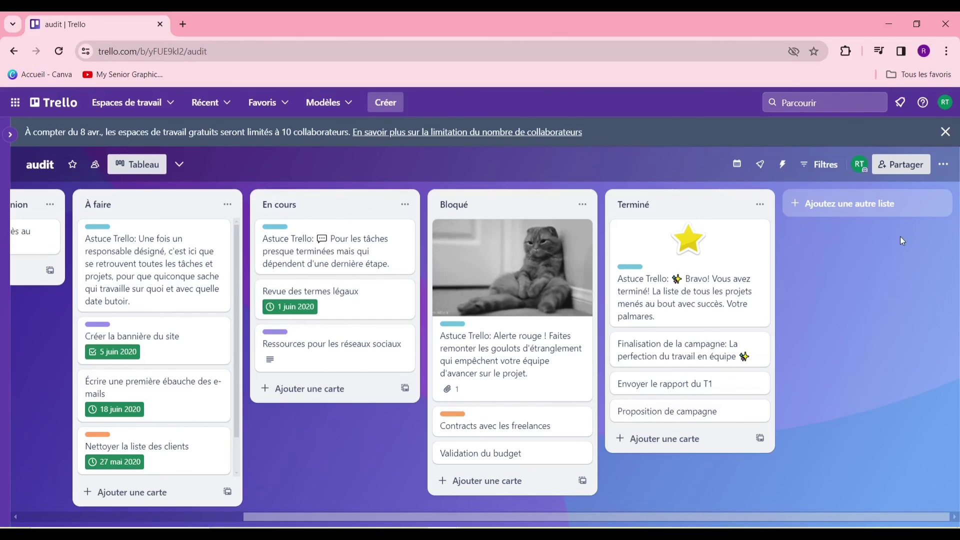
View the audit board's sharing options and close them without inviting anyone
click(909, 171)
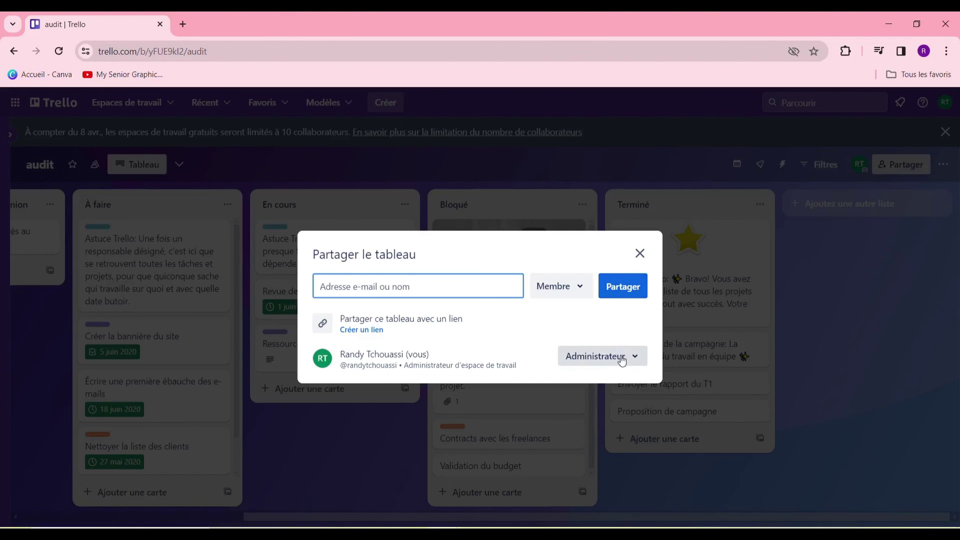
click(824, 196)
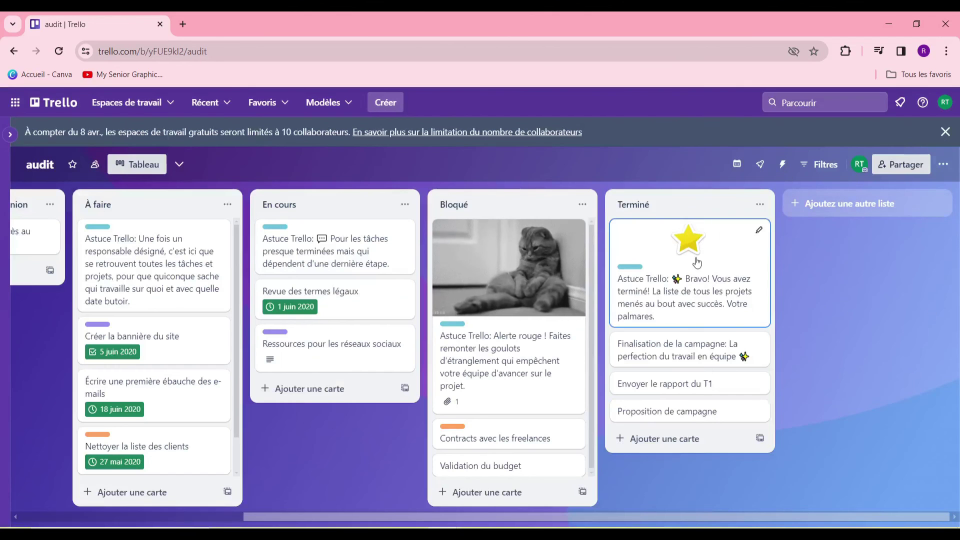